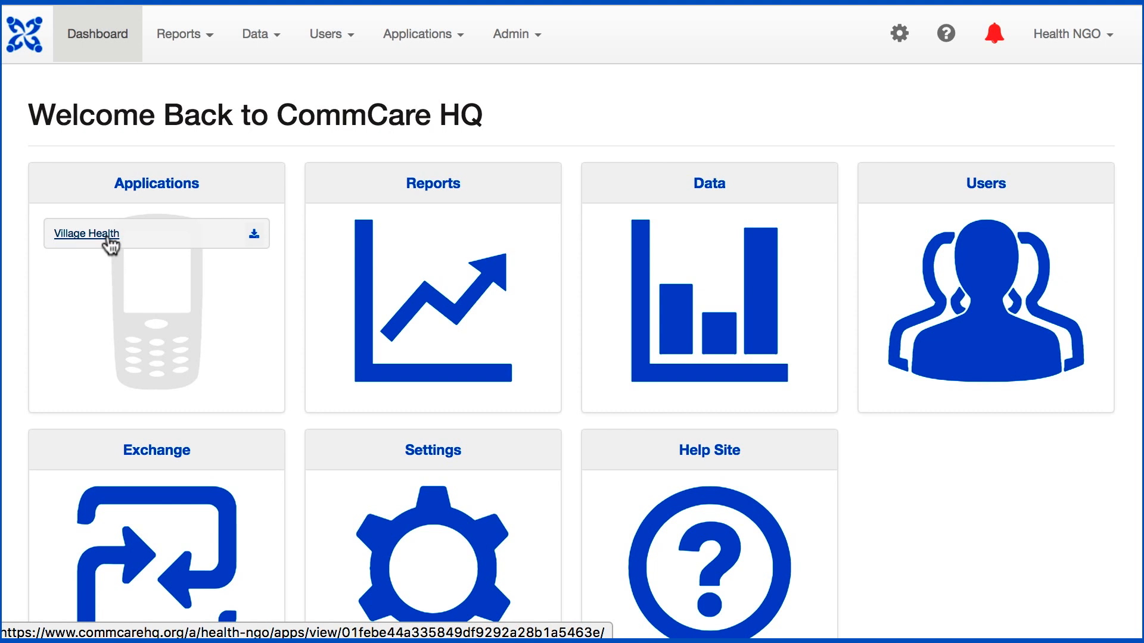
# - Open the Followup form in the Village Health application and rename it as "Home Visit"
pyautogui.click(107, 234)
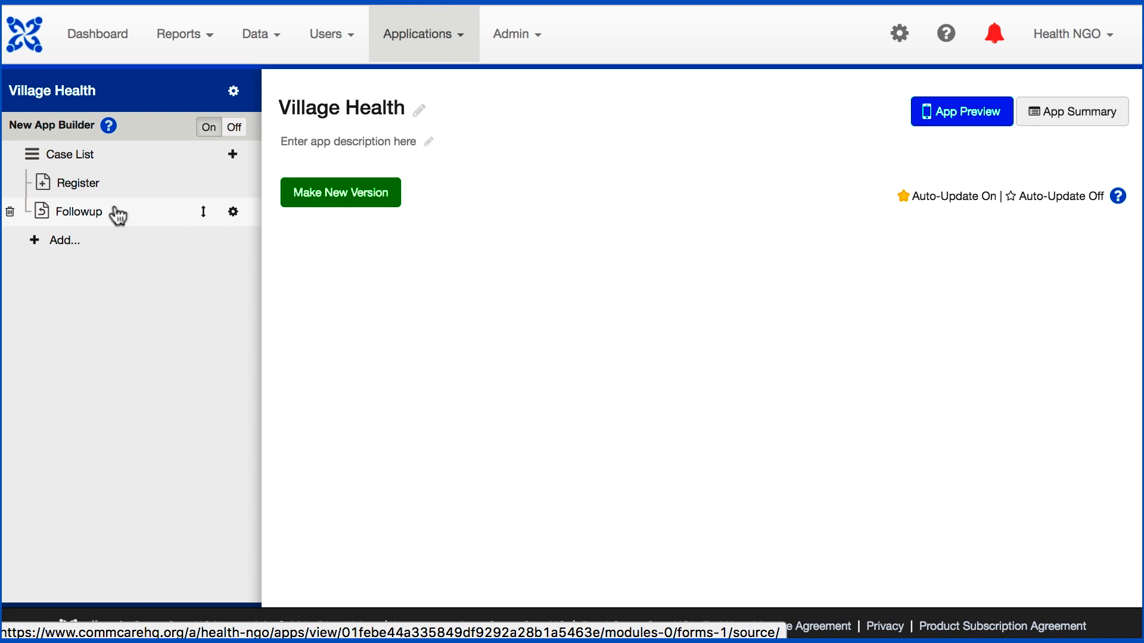
pyautogui.click(117, 215)
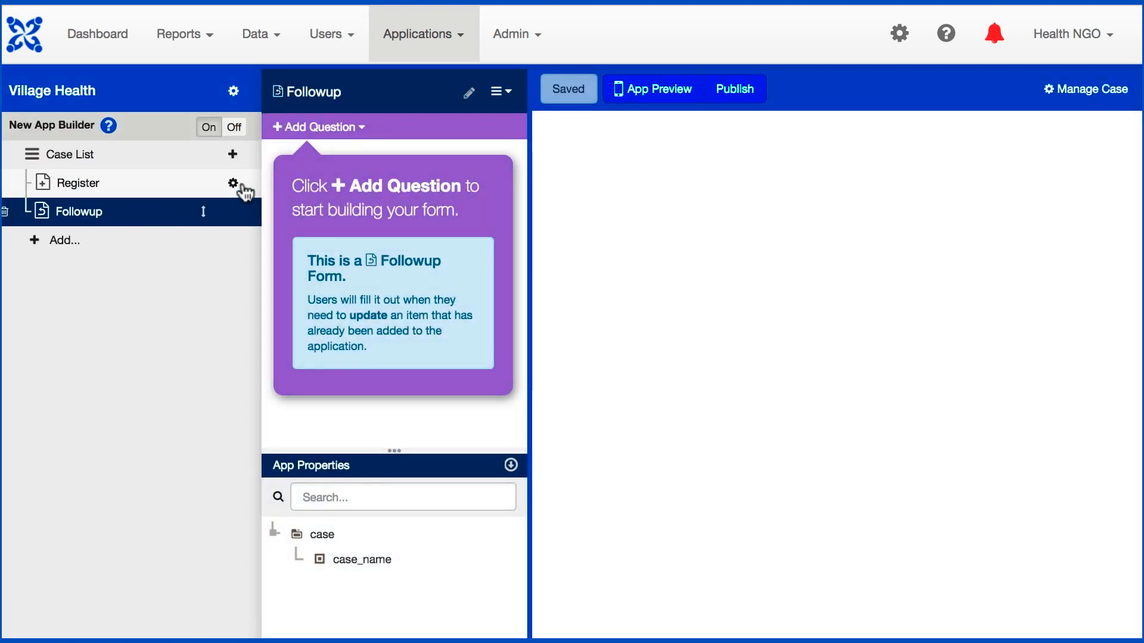
pyautogui.click(469, 93)
pyautogui.moveTo(506, 116); pyautogui.dragTo(401, 107)
pyautogui.write('Home Visit')
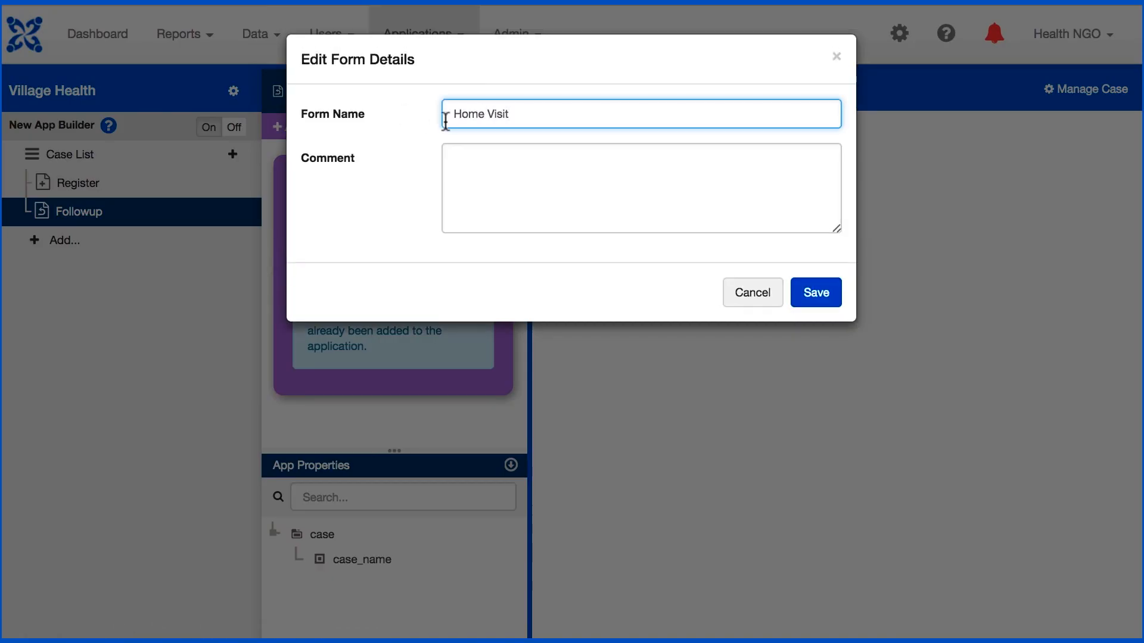
pyautogui.click(816, 297)
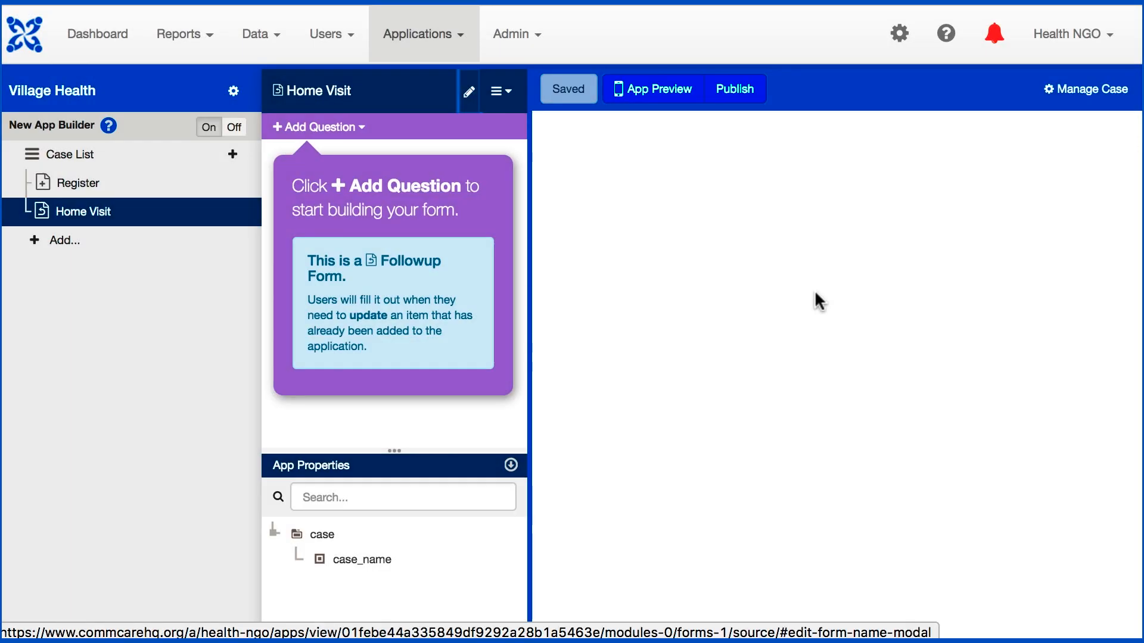
# - Add a multiple choice question with the display text "Is the woman feeling sick today?" to the Home Visit form
pyautogui.click(345, 127)
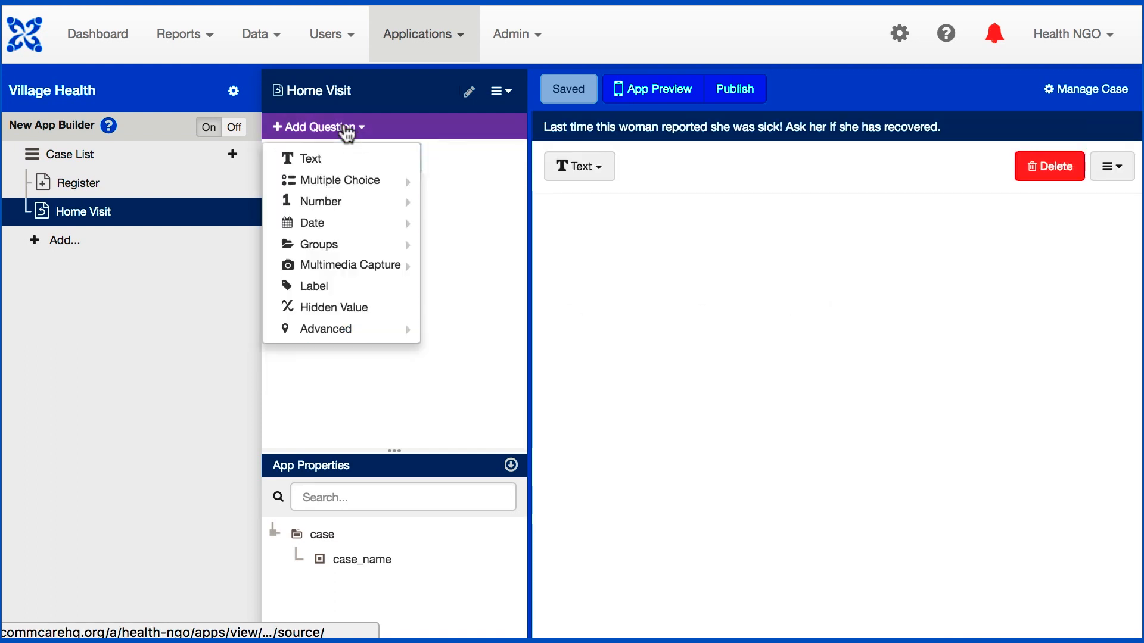
pyautogui.moveTo(359, 182)
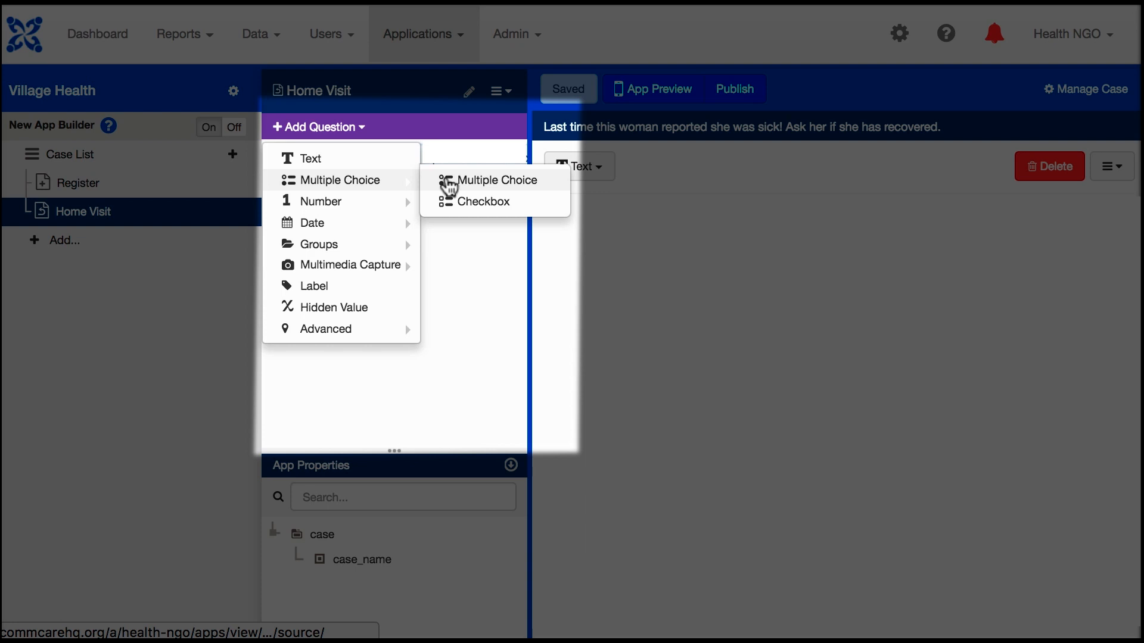
pyautogui.click(448, 182)
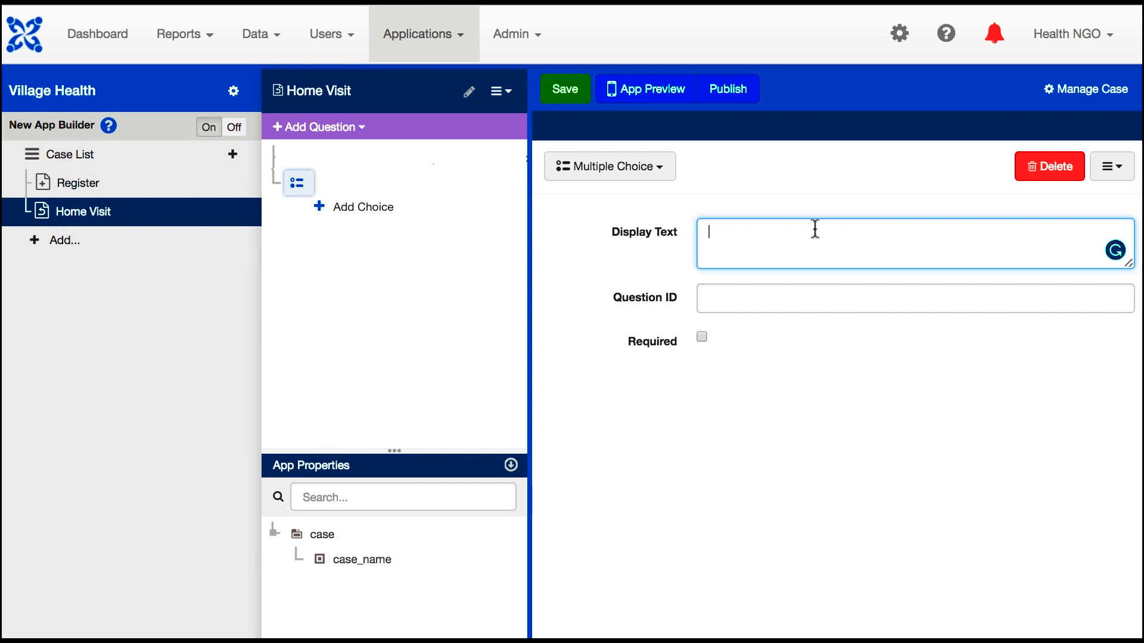
pyautogui.write('Is the woman ')
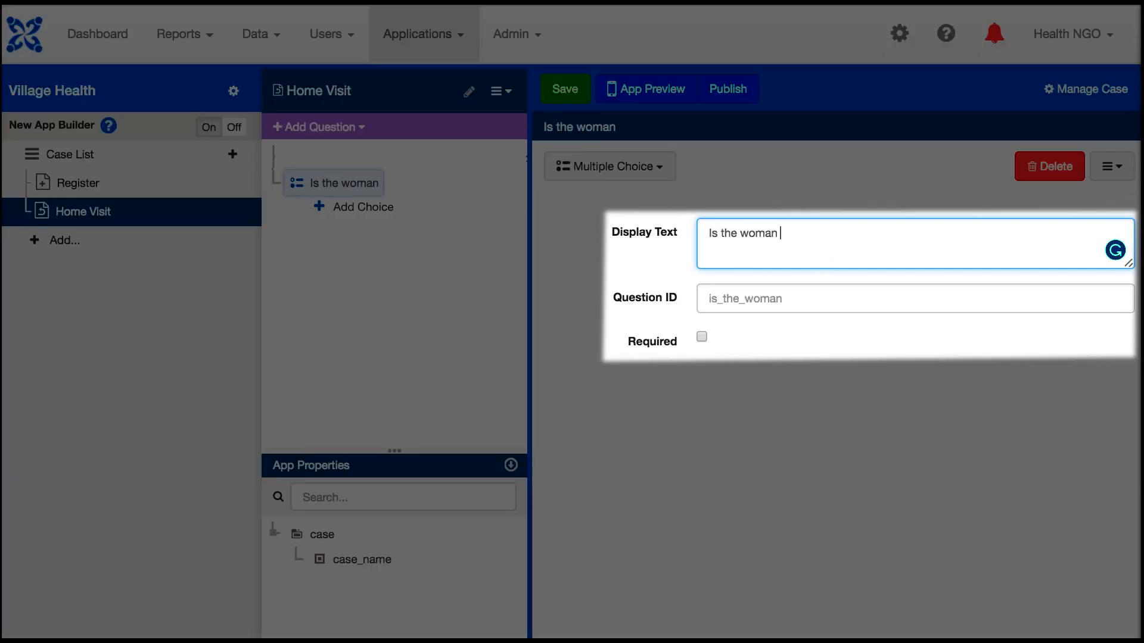
pyautogui.write('feeling sick today?')
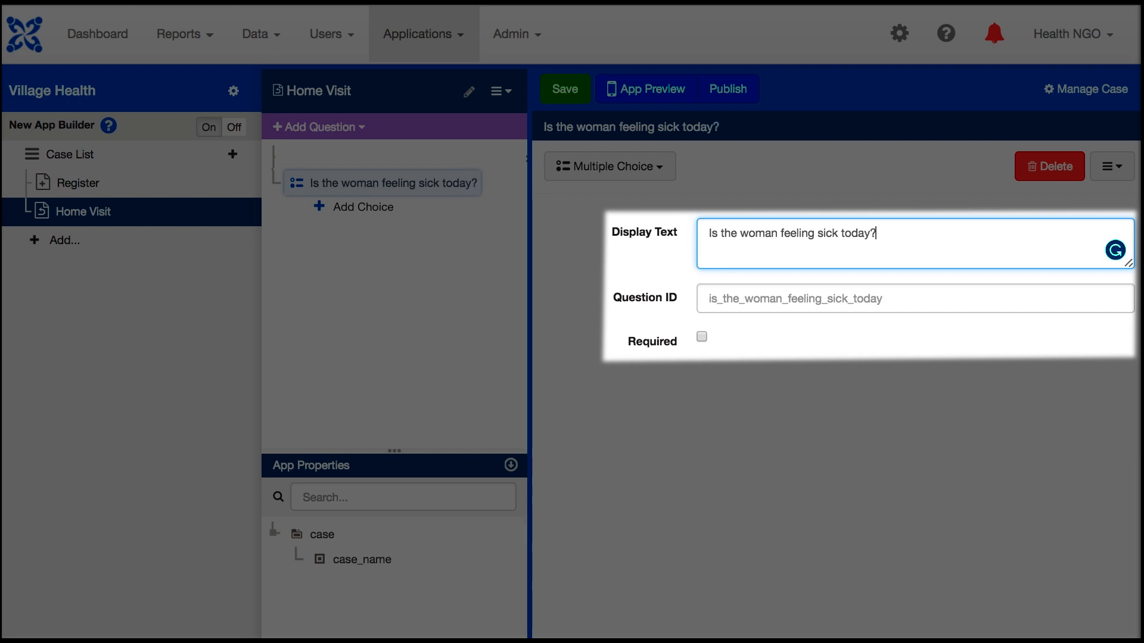
pyautogui.click(821, 299)
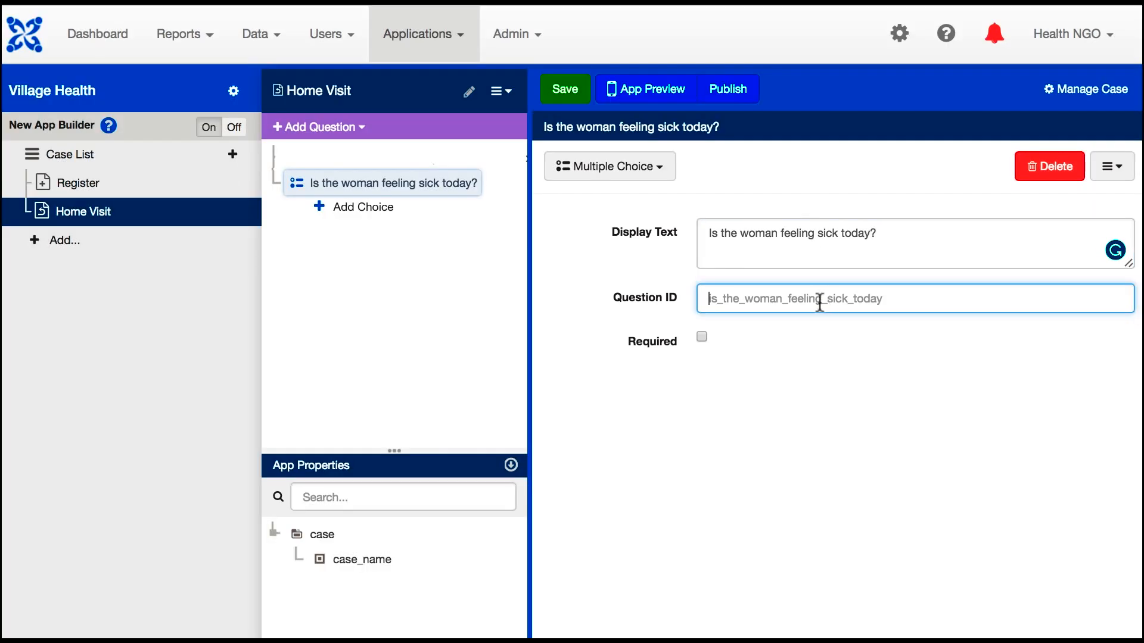
# - Give the sickness question the choices "Yes" and "No", and save the form
pyautogui.click(370, 215)
pyautogui.write('Yes')
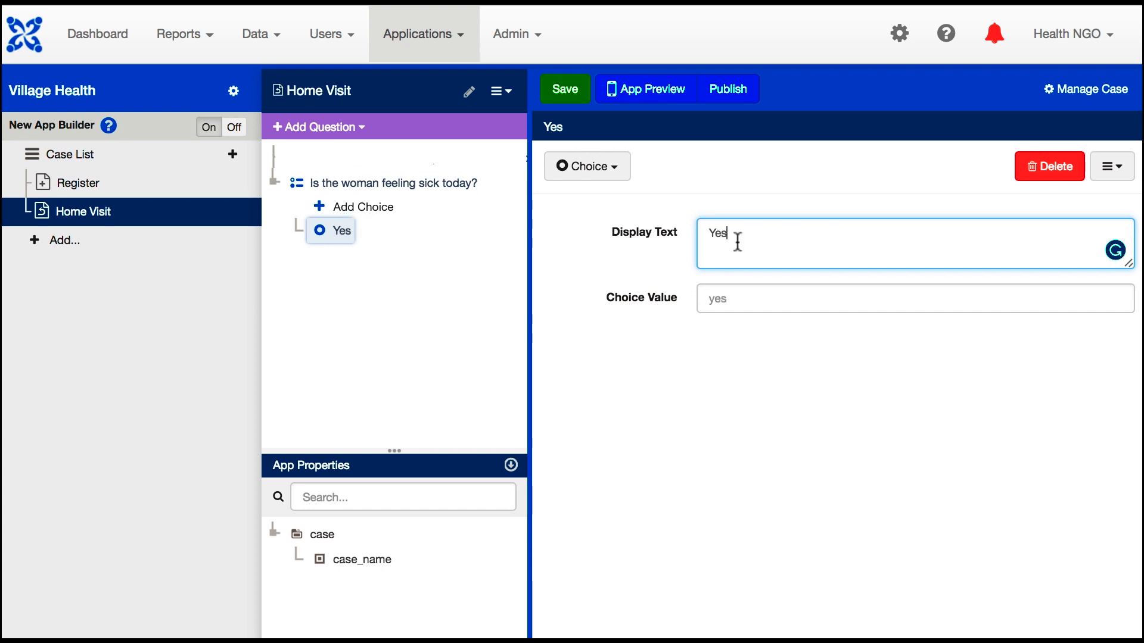
pyautogui.click(381, 210)
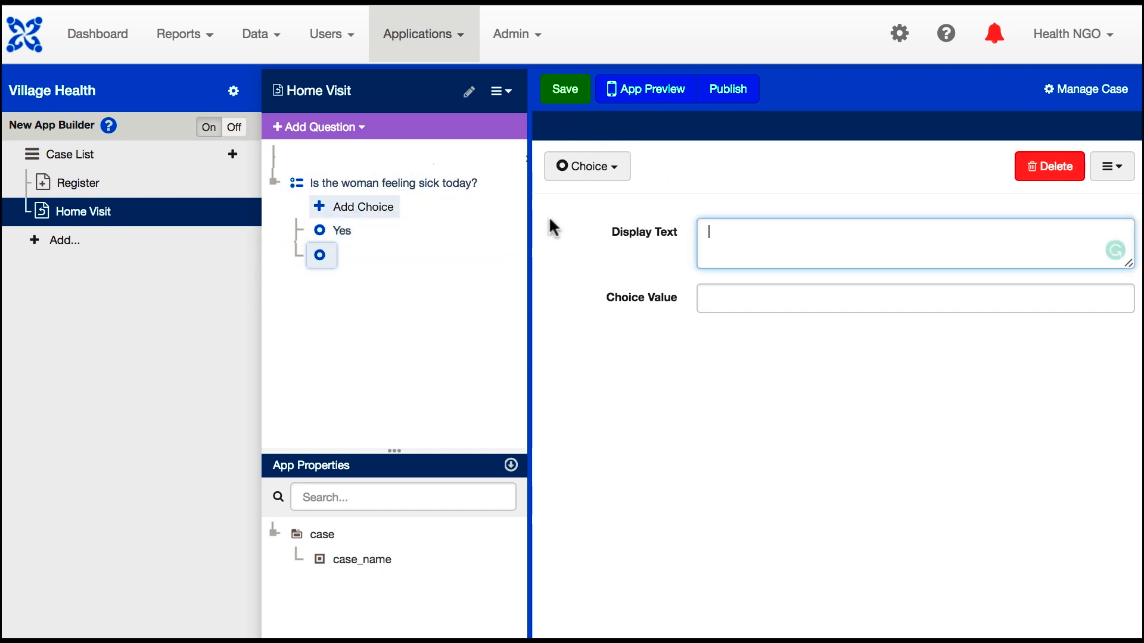
pyautogui.write('No')
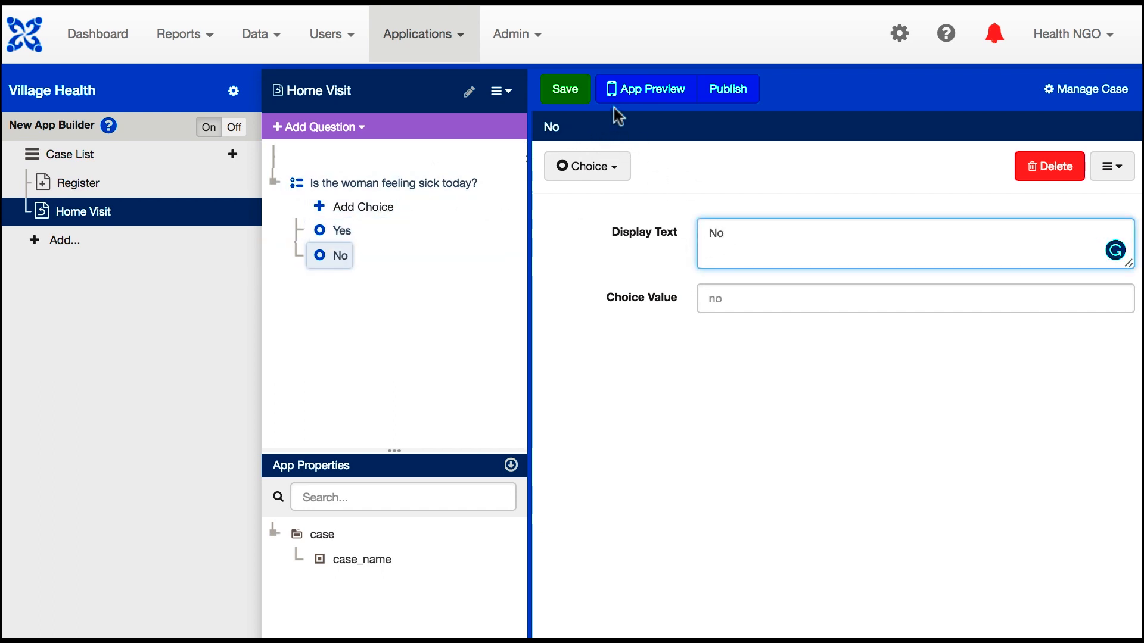
pyautogui.click(571, 96)
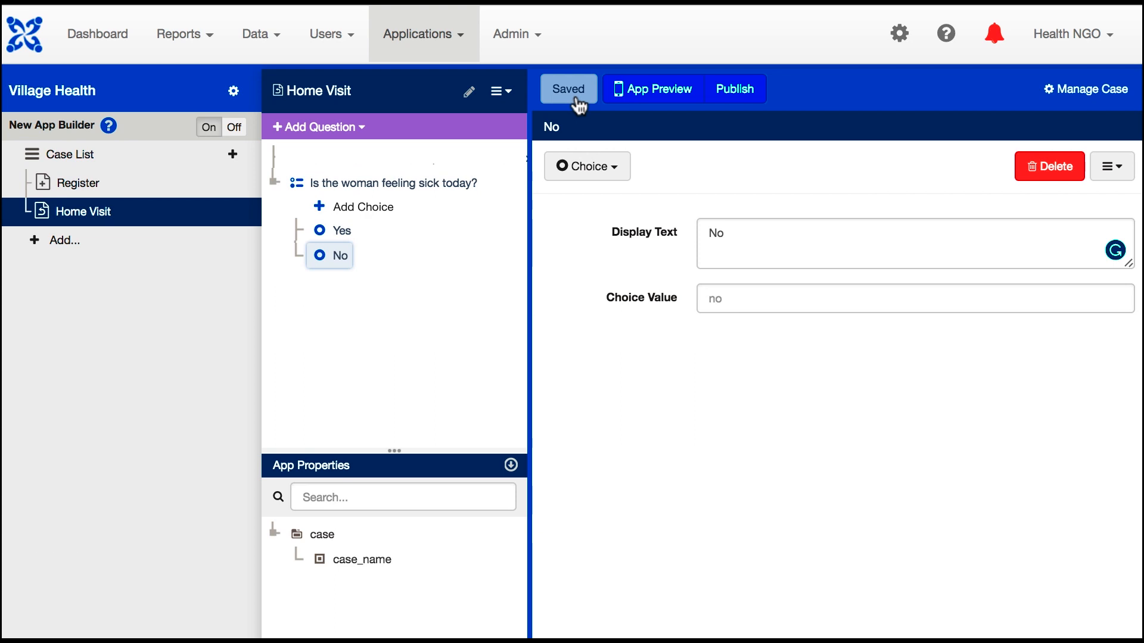
# - Duplicate the sickness question with its choices and set the copy's display text to "Has the woman been to clinic visit #1?"
pyautogui.click(430, 185)
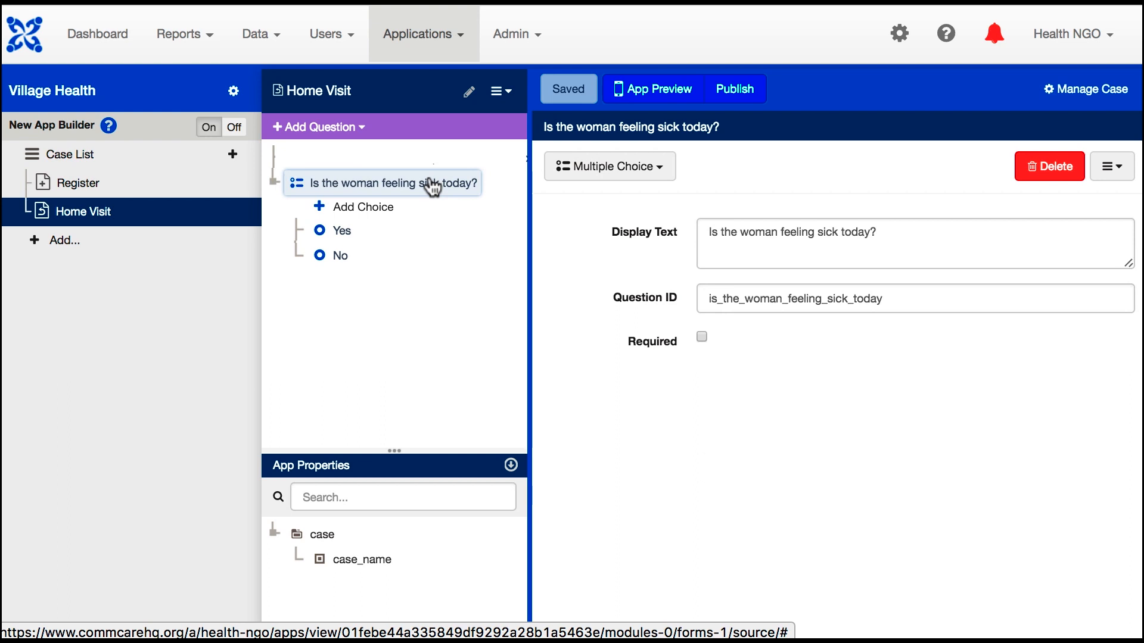
pyautogui.hotkey('ctrl', 'v')
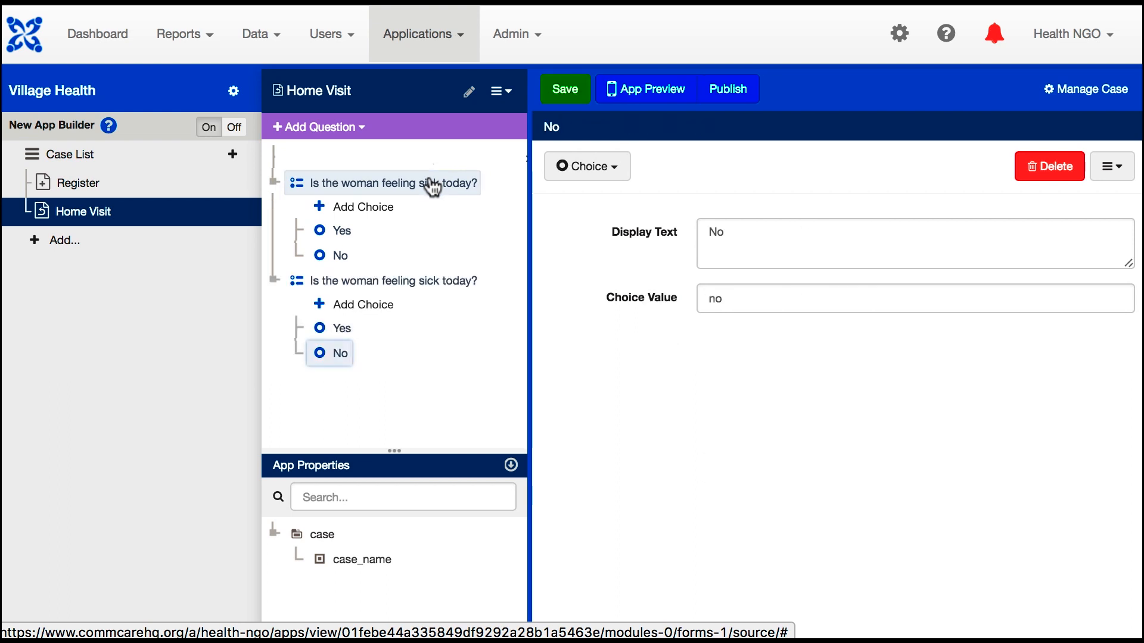
pyautogui.click(393, 281)
pyautogui.moveTo(888, 234); pyautogui.dragTo(693, 231)
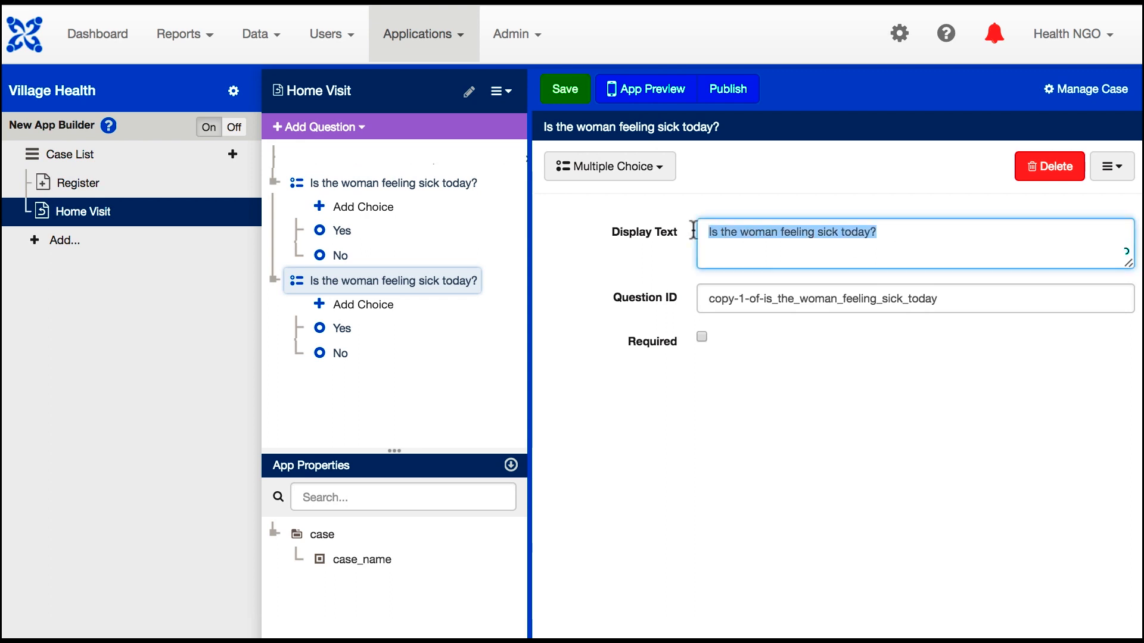
pyautogui.write('Has the woman be')
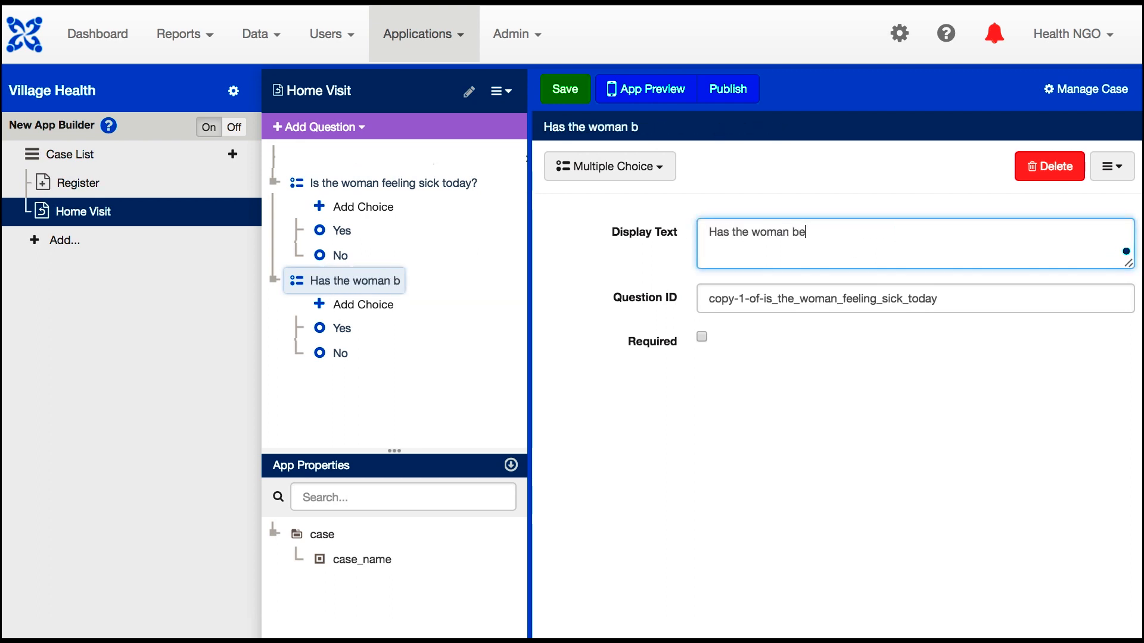
pyautogui.write('en to clin')
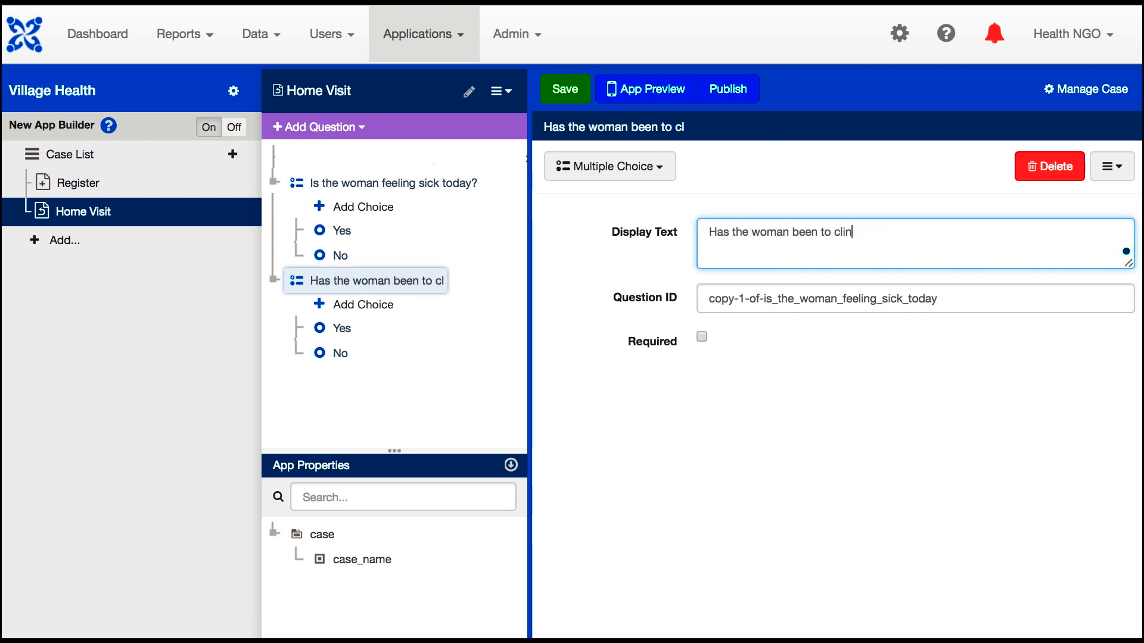
pyautogui.write('ic visit #1?')
# - Set the question ID of the clinic visit #1 question to clinic_visit_1 and save the form
pyautogui.click(740, 302)
pyautogui.tripleClick(740, 302)
pyautogui.write('clinic_visit_1')
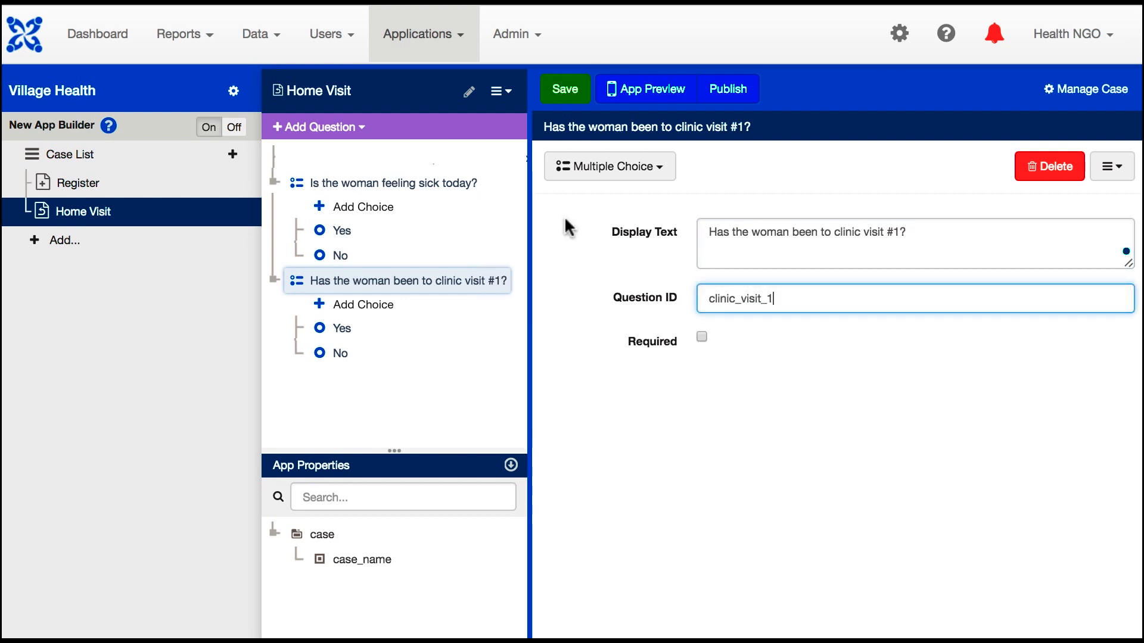
pyautogui.click(566, 89)
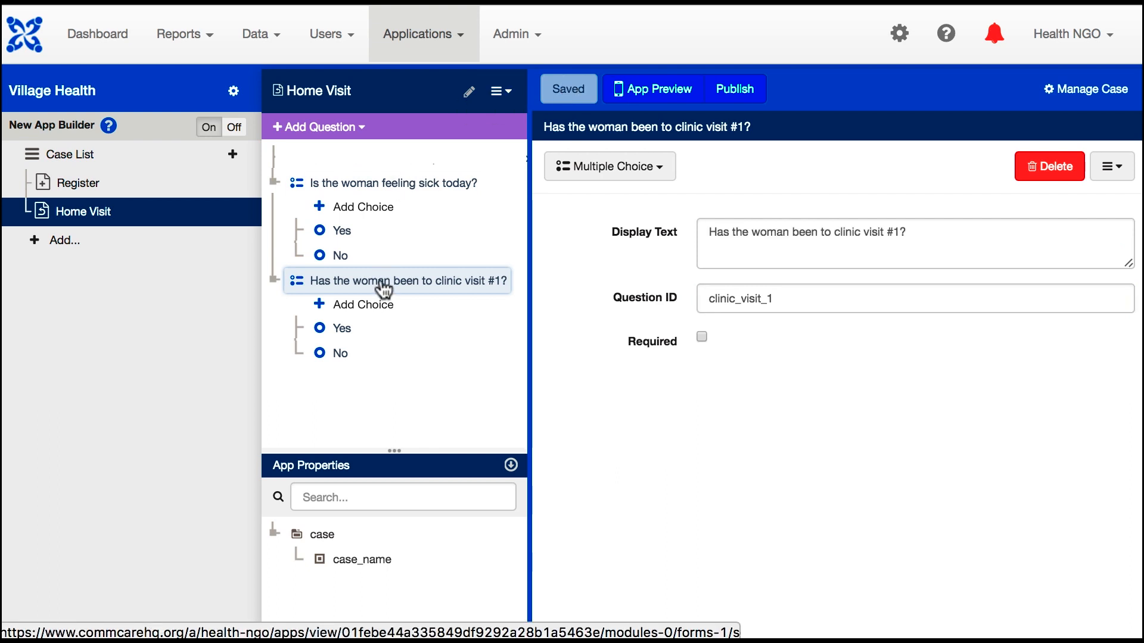
# - Duplicate the clinic visit #1 question and change the copy's display text to "Has the woman been to clinic visit #2?"
pyautogui.hotkey('ctrl', 'c')
pyautogui.hotkey('ctrl', 'v')
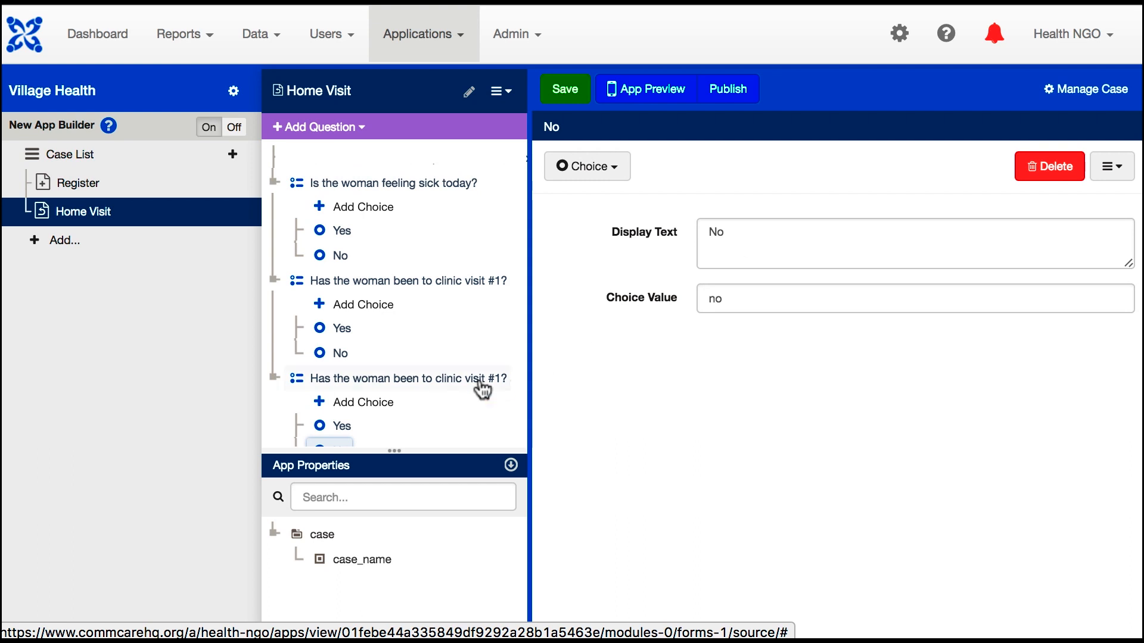
pyautogui.click(428, 362)
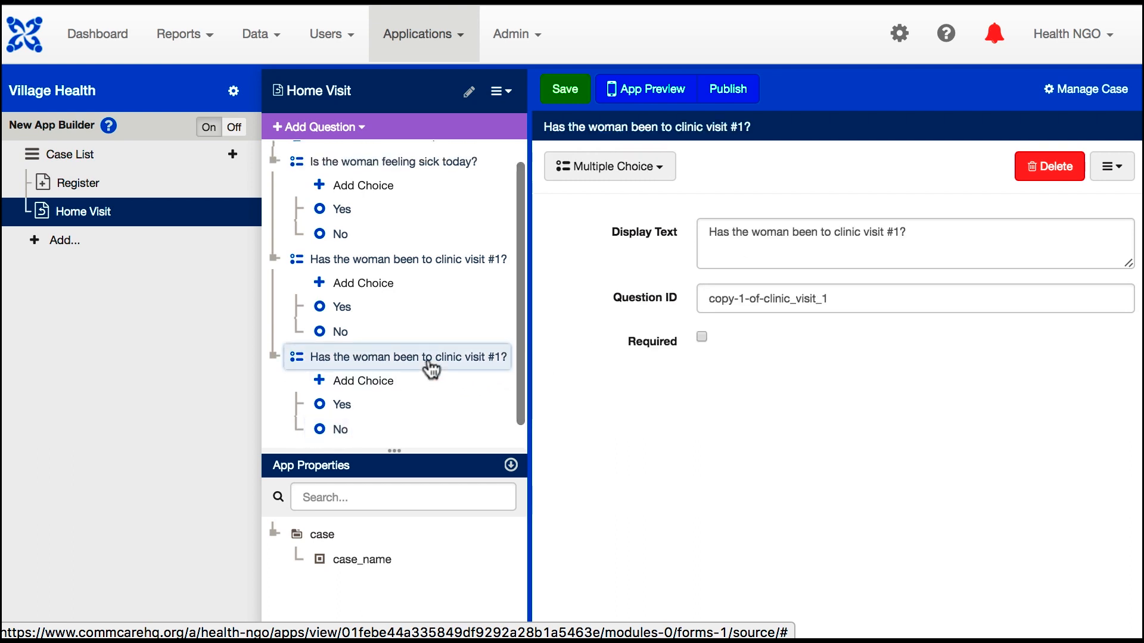
pyautogui.click(878, 250)
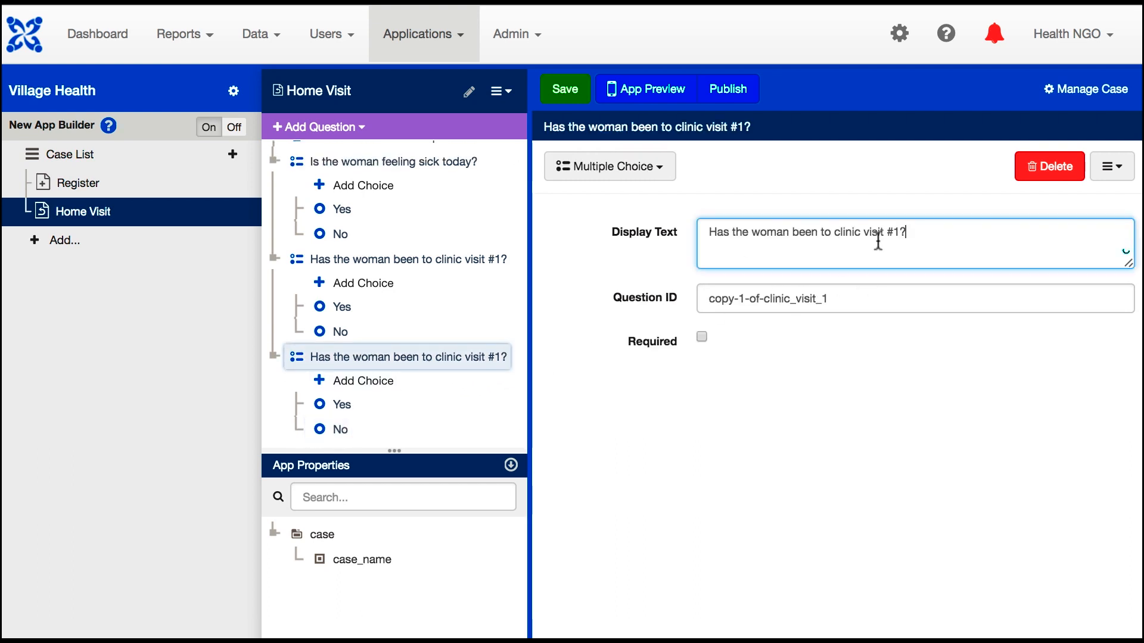
pyautogui.click(918, 237)
pyautogui.press('BackSpace')
pyautogui.press('BackSpace')
pyautogui.write('2?')
# - Set the question ID of the clinic visit #2 question to clinic_visit_2 and save the form
pyautogui.click(868, 294)
pyautogui.press('BackSpace')
pyautogui.write('2')
pyautogui.moveTo(759, 298); pyautogui.dragTo(685, 299)
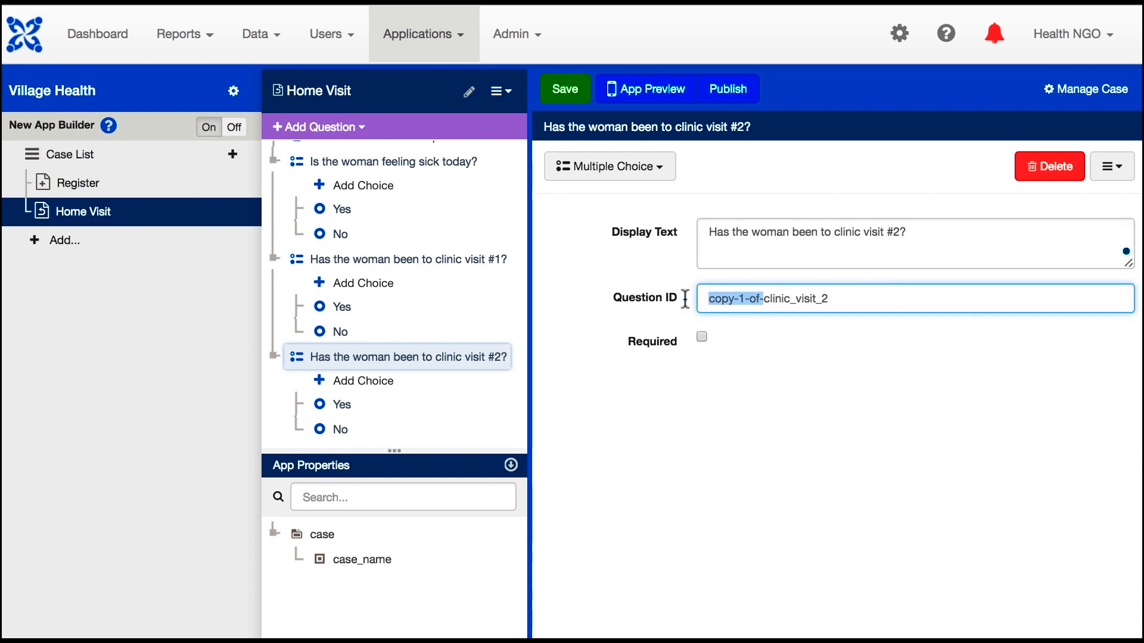
pyautogui.press('BackSpace')
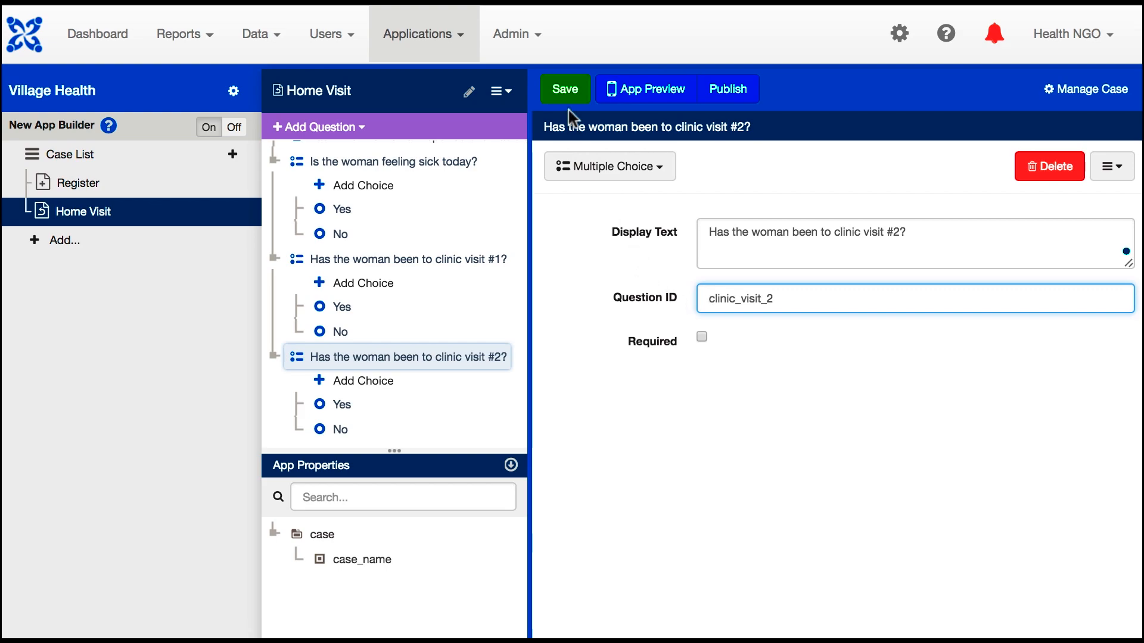
pyautogui.click(566, 92)
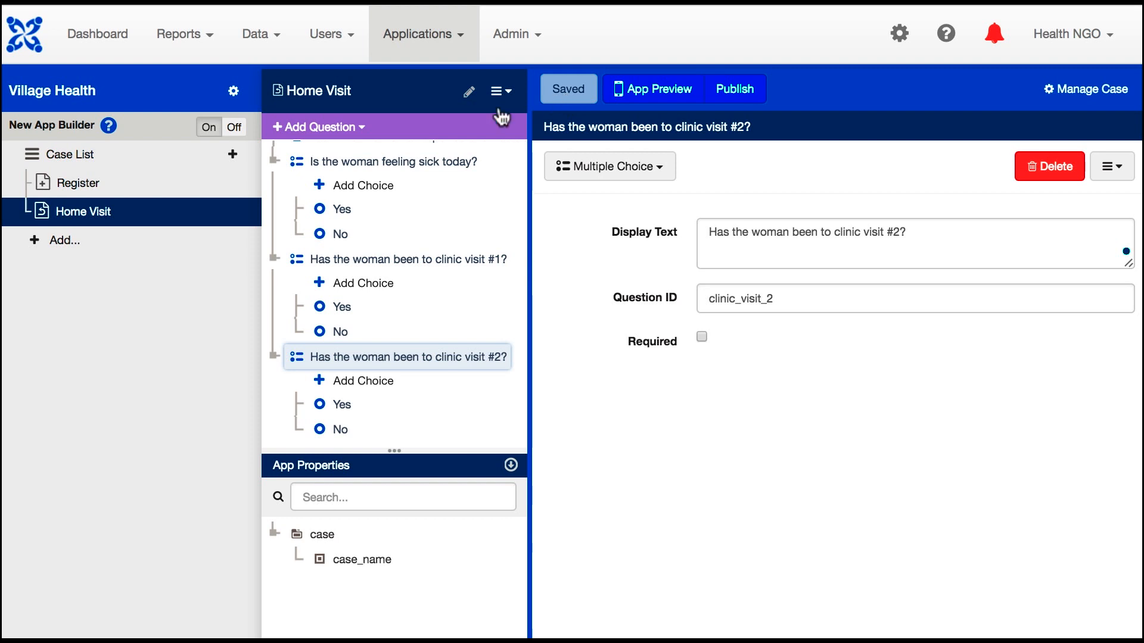
# - Open the Register form's case management settings and examine its form action options and the questions saved to case properties
pyautogui.moveTo(229, 192)
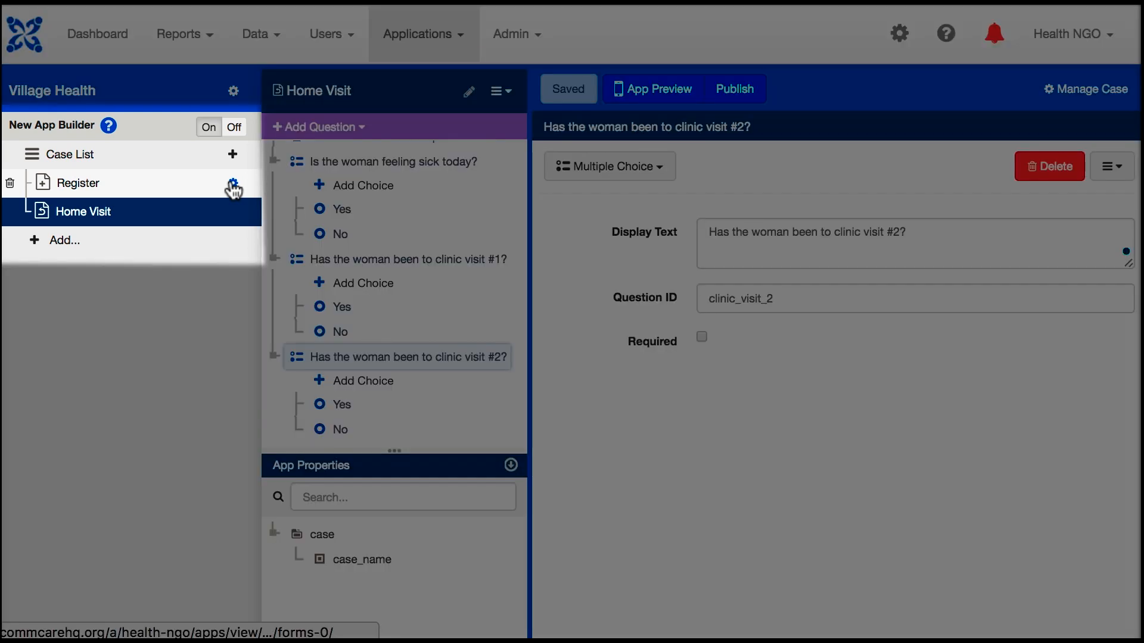
pyautogui.click(232, 185)
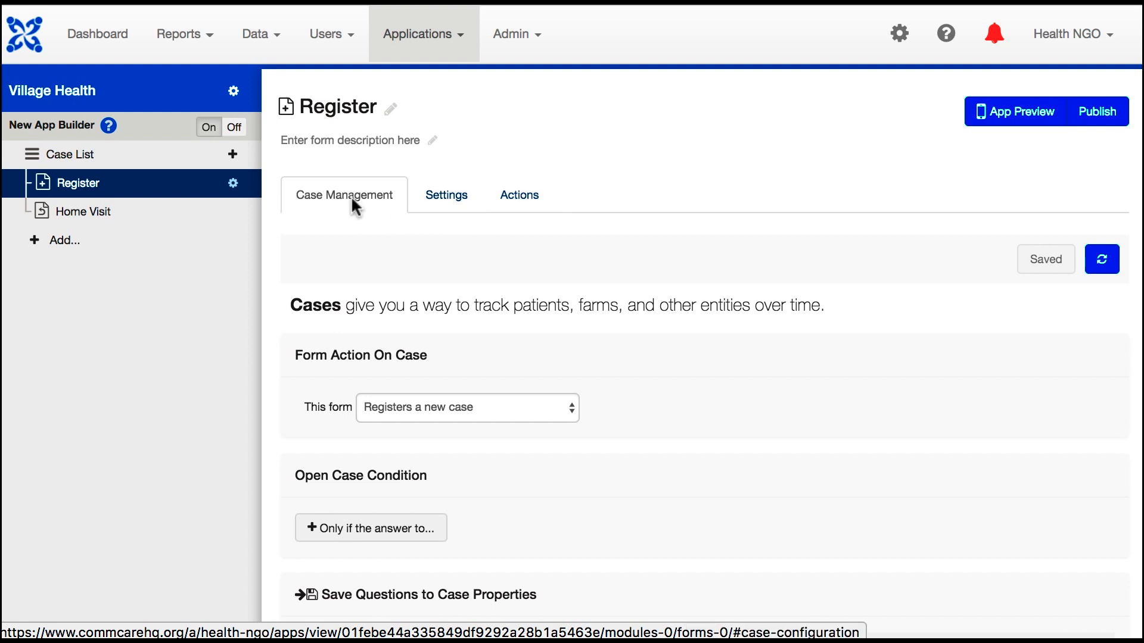
pyautogui.scroll(-3, 351, 198)
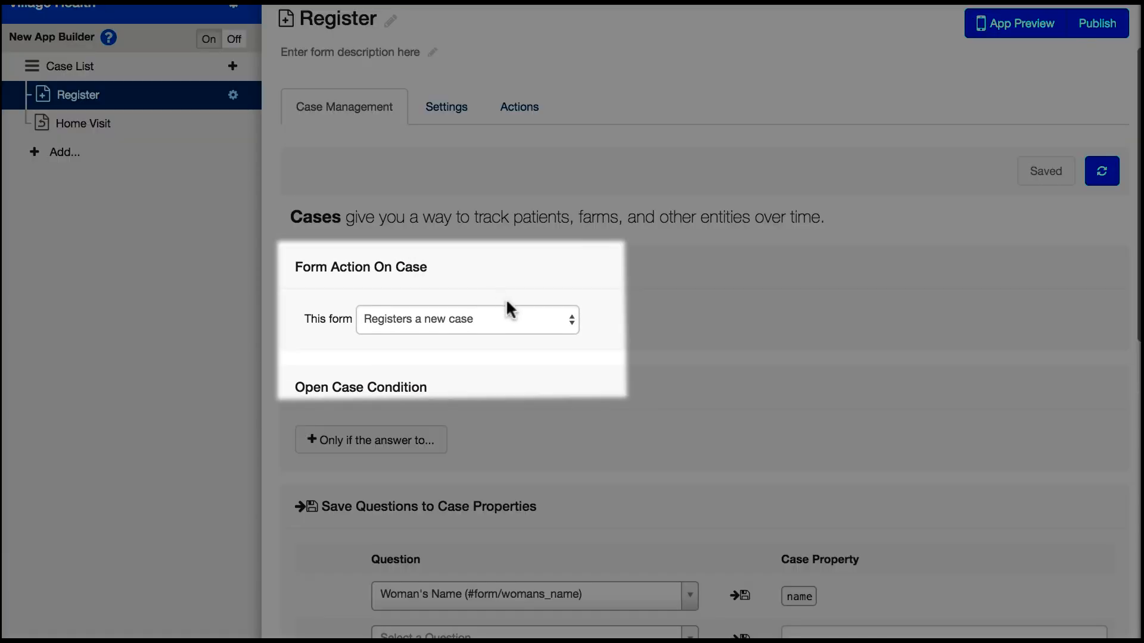
pyautogui.click(519, 313)
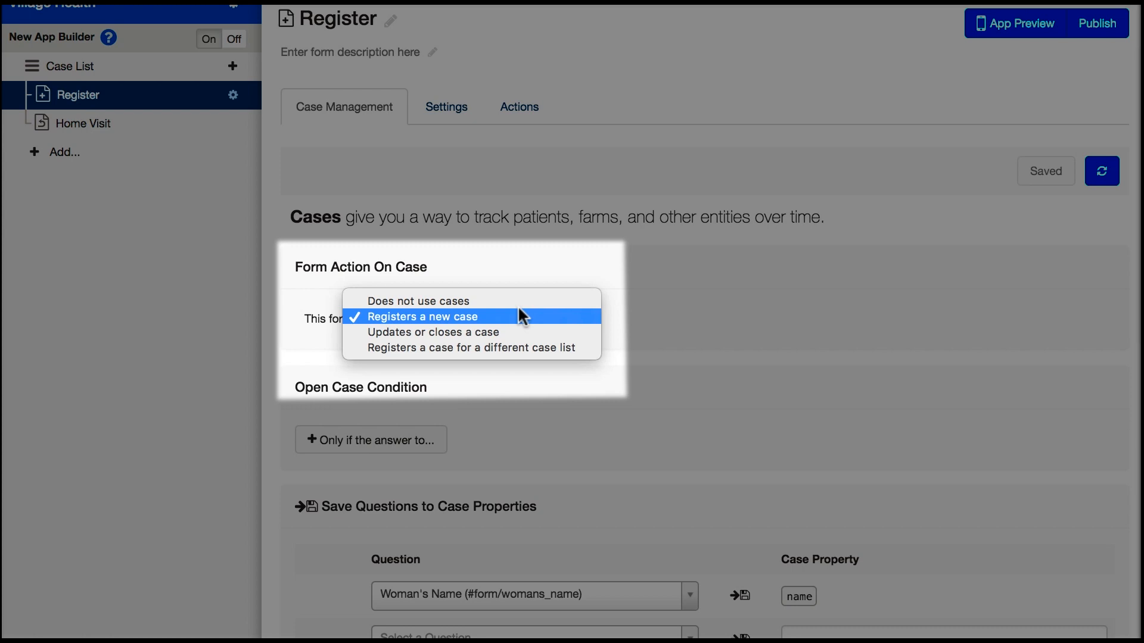
pyautogui.click(519, 310)
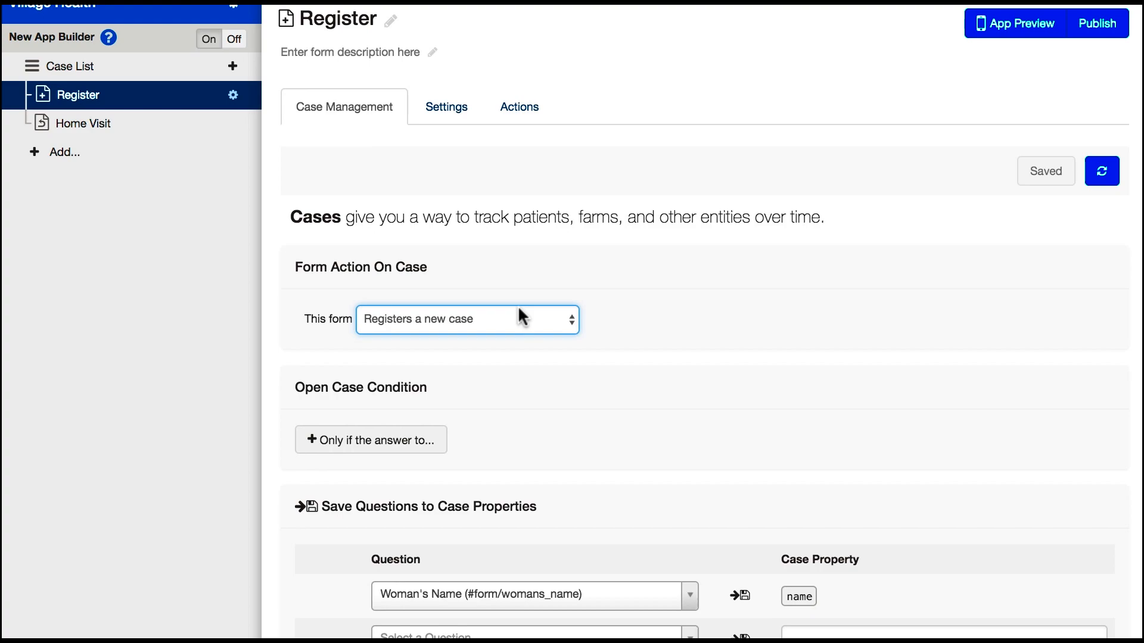
pyautogui.scroll(-4, 517, 305)
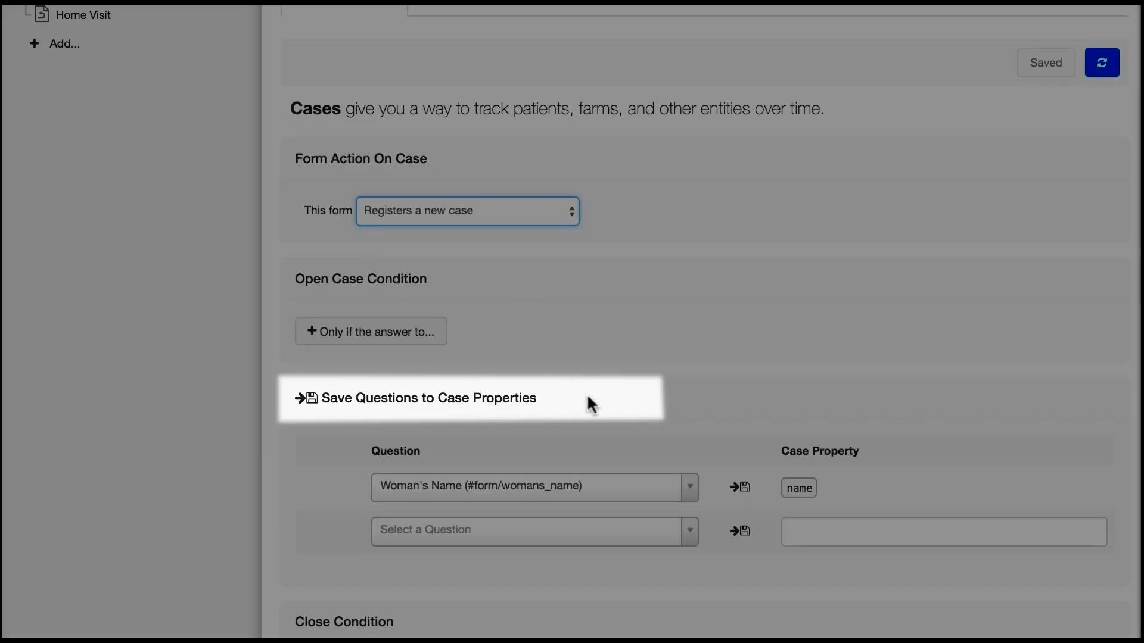
pyautogui.scroll(-3, 588, 393)
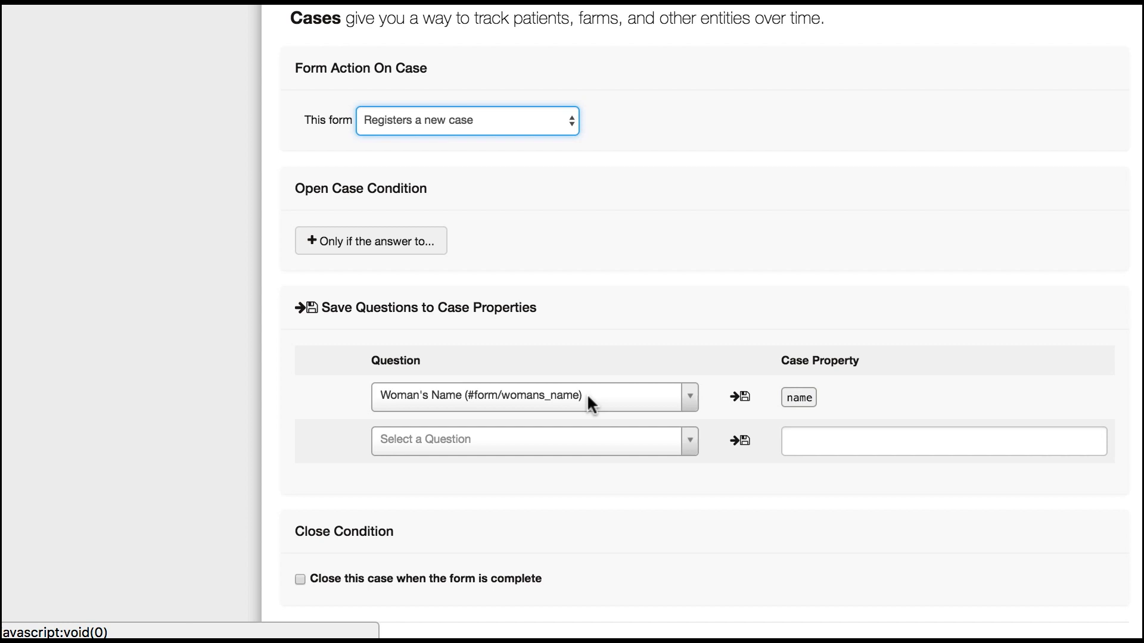
pyautogui.click(804, 399)
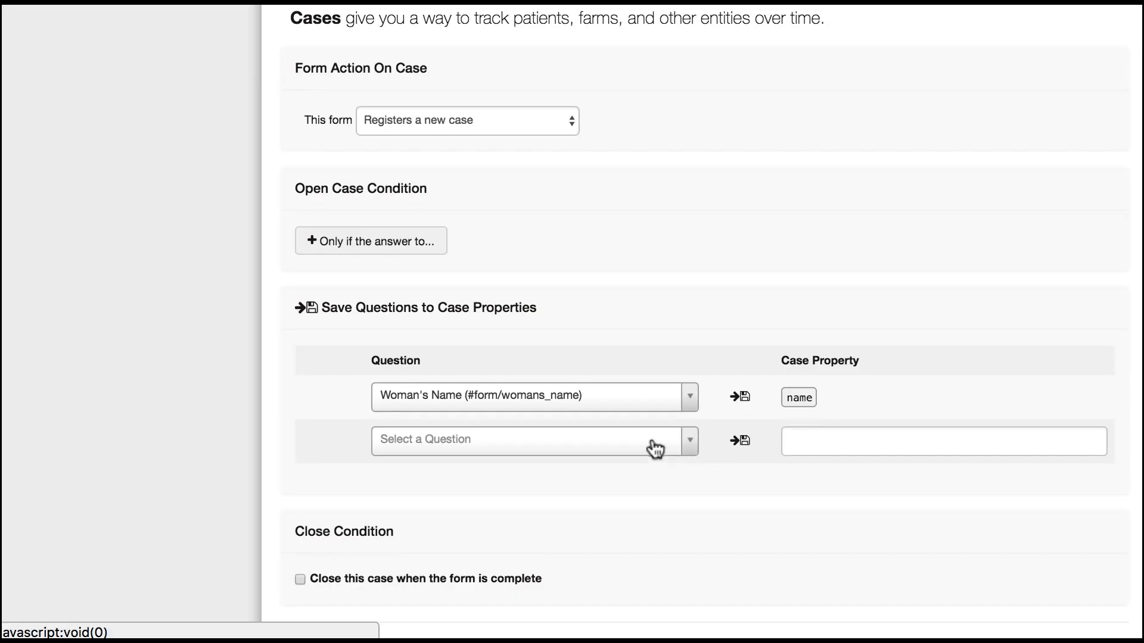
# - Save the Register form's "Is the woman feeling sick today?" question to the feeling_sick case property and save the case management settings
pyautogui.click(651, 441)
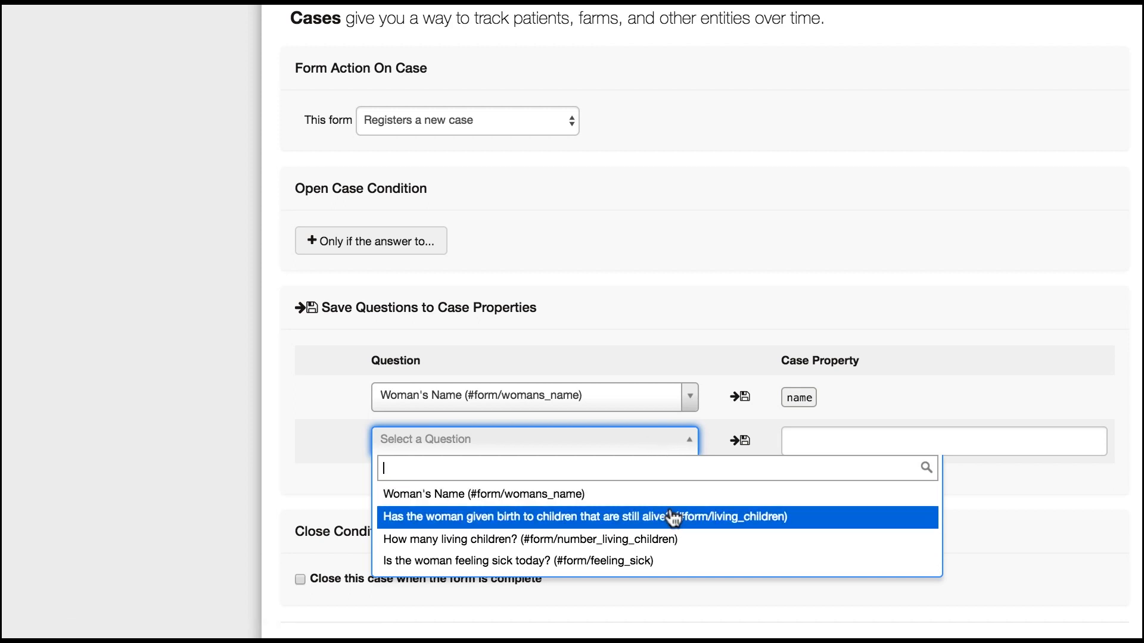
pyautogui.click(684, 560)
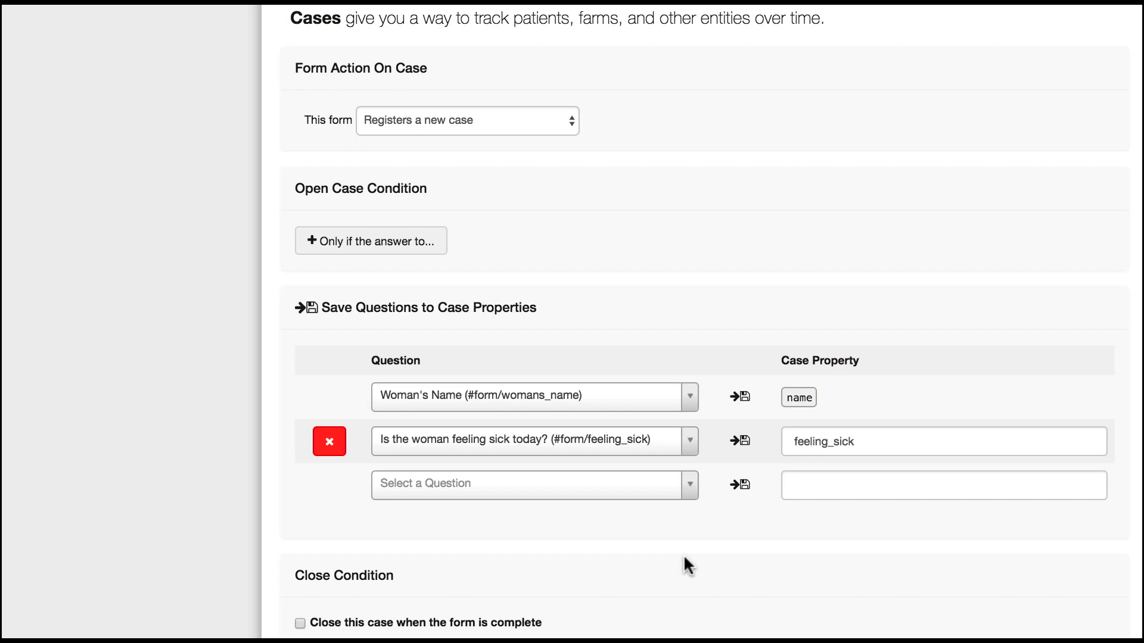
pyautogui.scroll(-5, 684, 560)
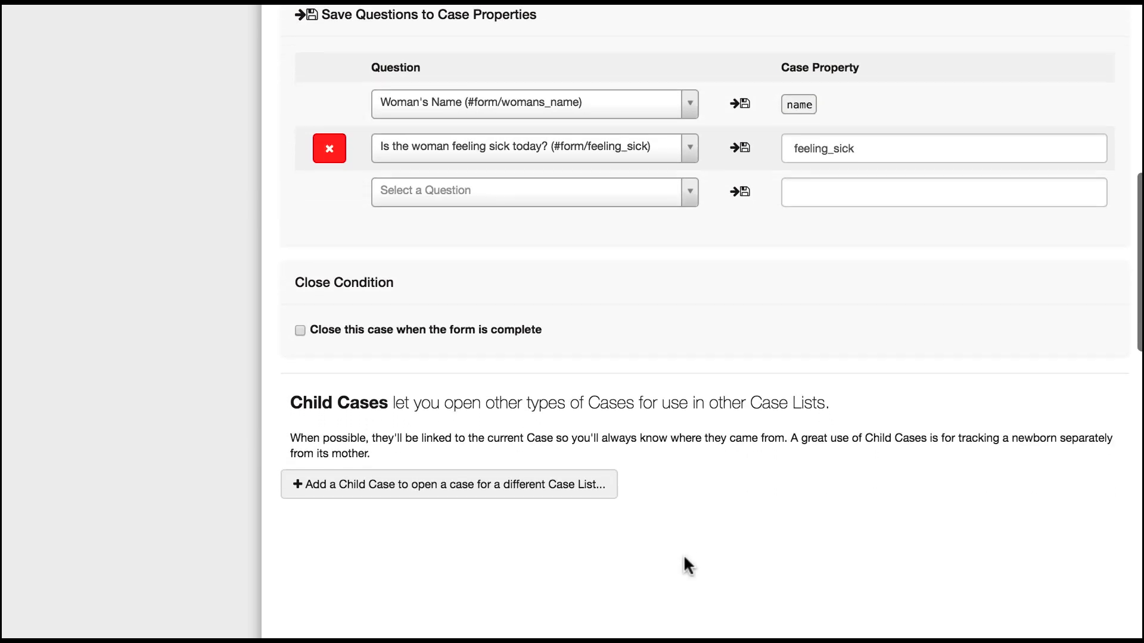
pyautogui.scroll(10, 685, 558)
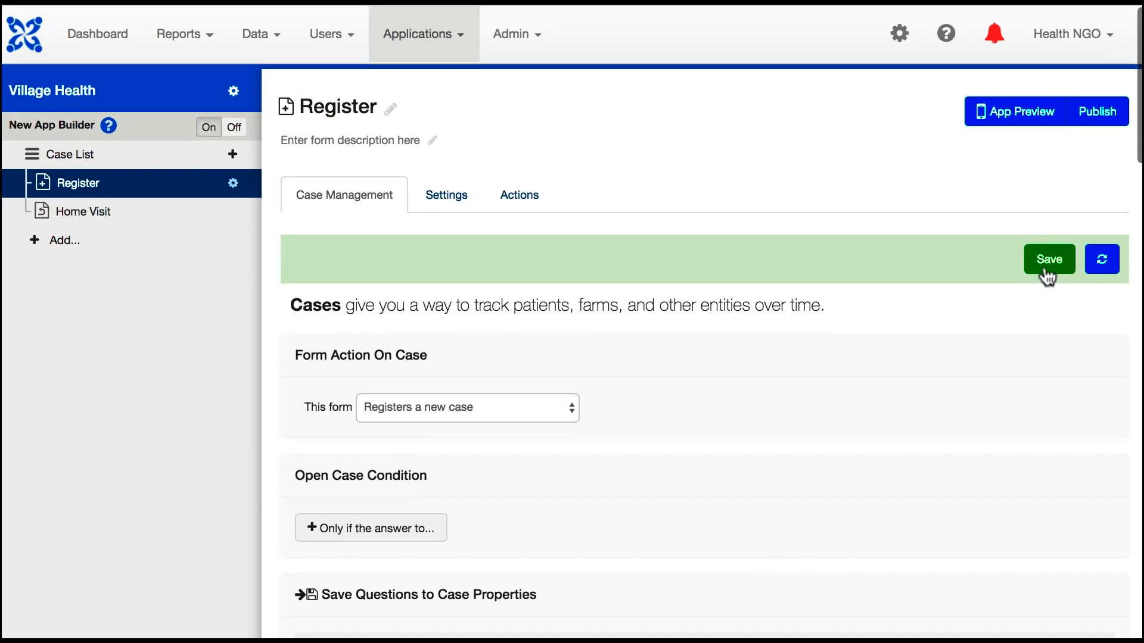
pyautogui.click(1047, 267)
# - Open the Home Visit form's case management settings and examine its form action options, case properties and close condition
pyautogui.click(234, 213)
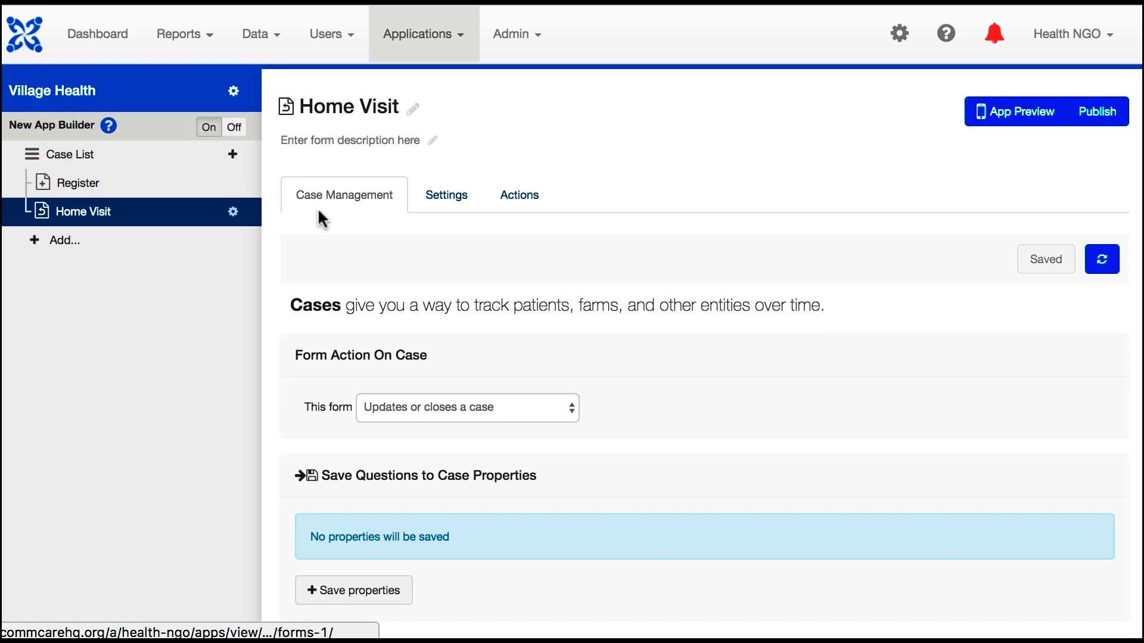
pyautogui.scroll(-2, 321, 209)
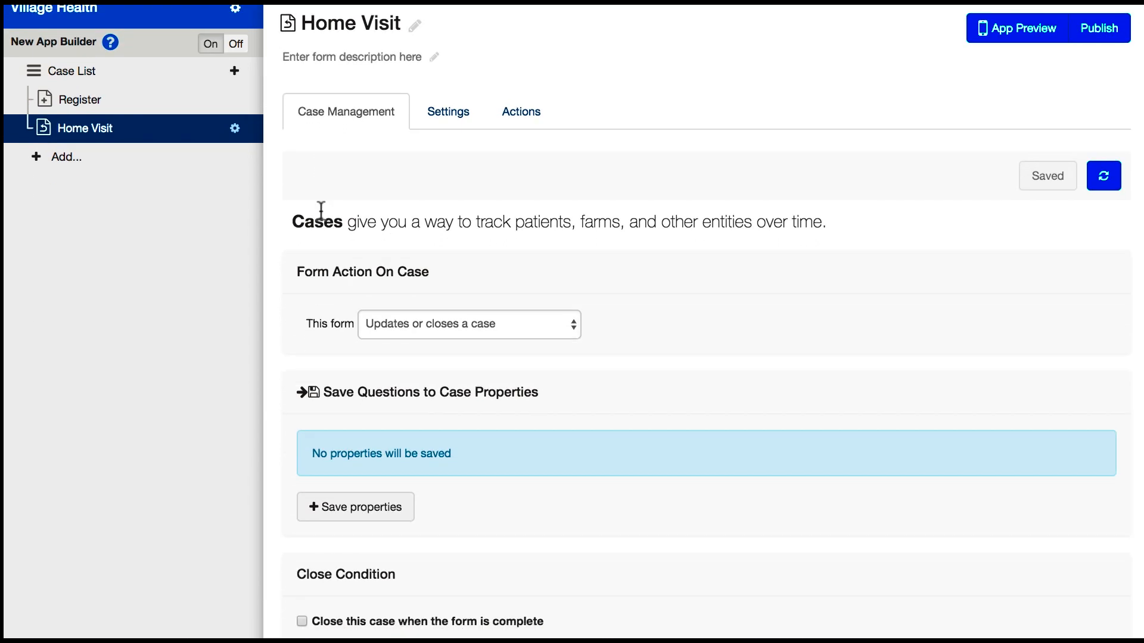
pyautogui.scroll(-2, 321, 212)
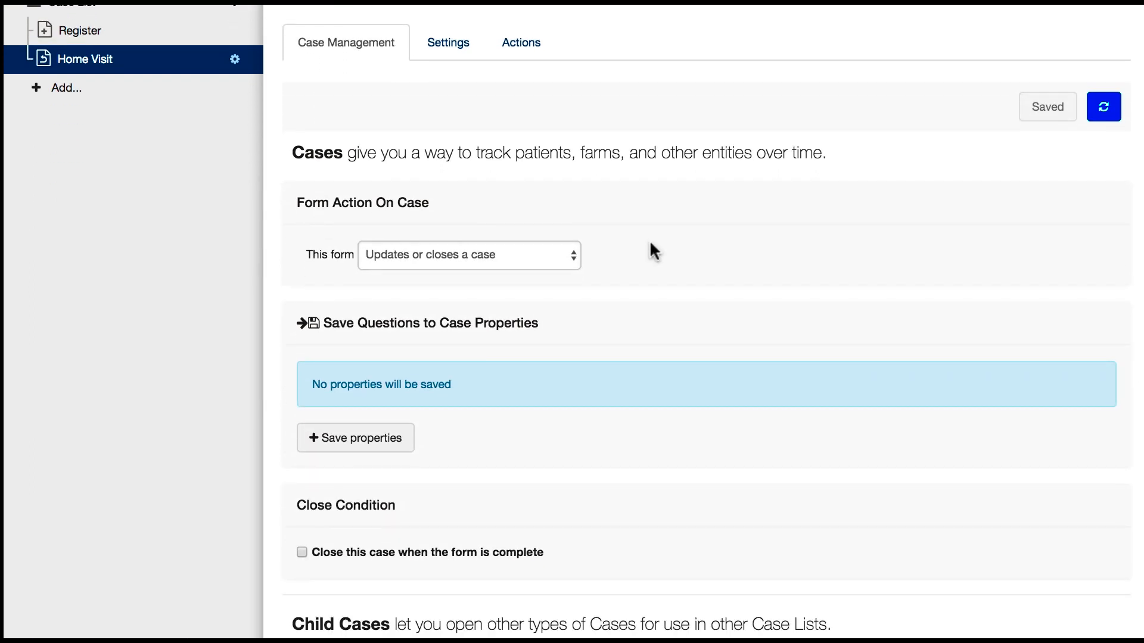
pyautogui.scroll(-4, 654, 252)
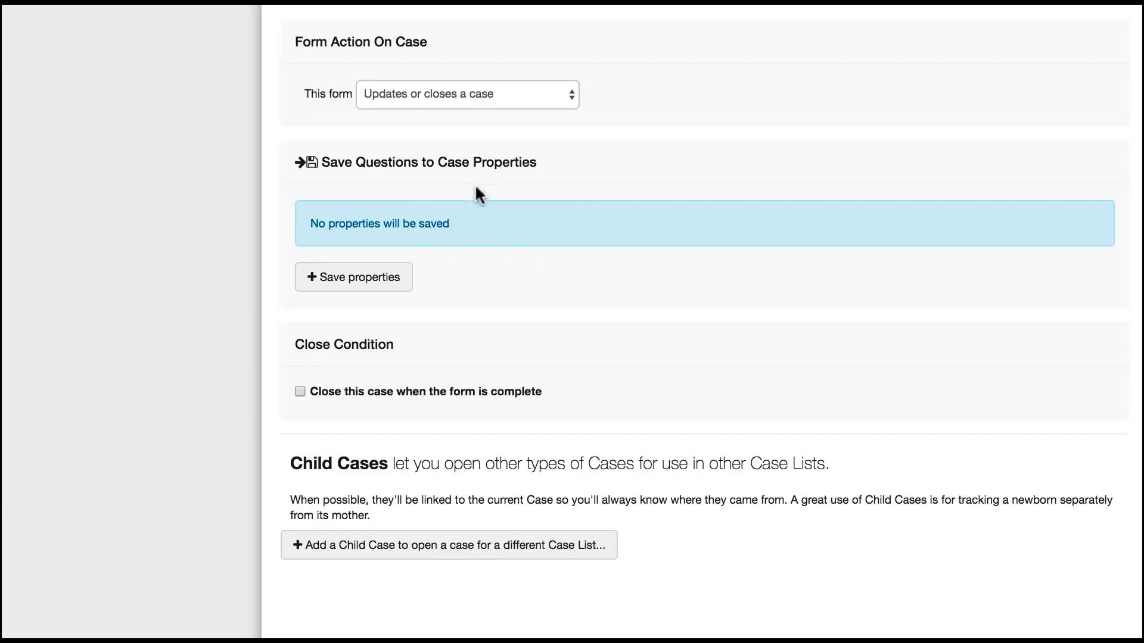
pyautogui.click(487, 94)
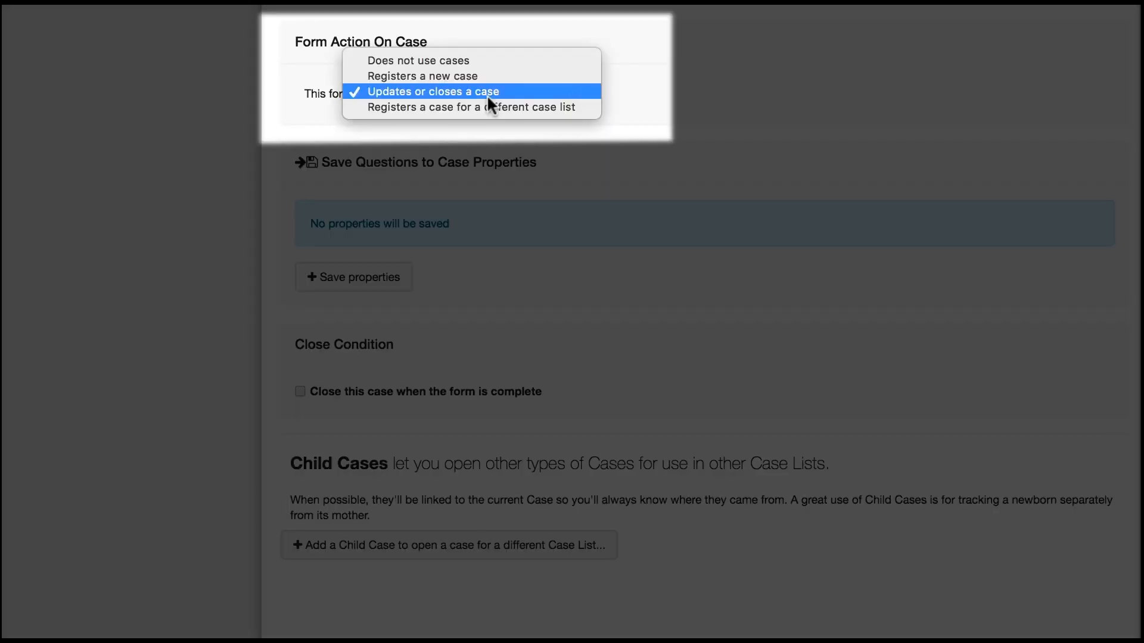
pyautogui.click(487, 95)
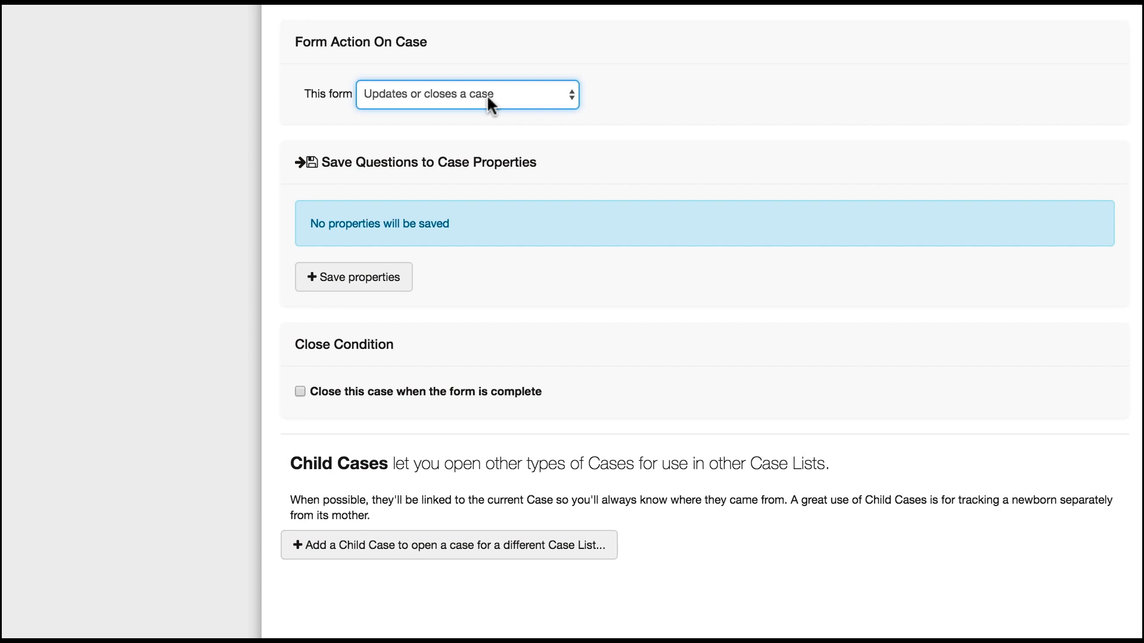
pyautogui.scroll(3, 488, 95)
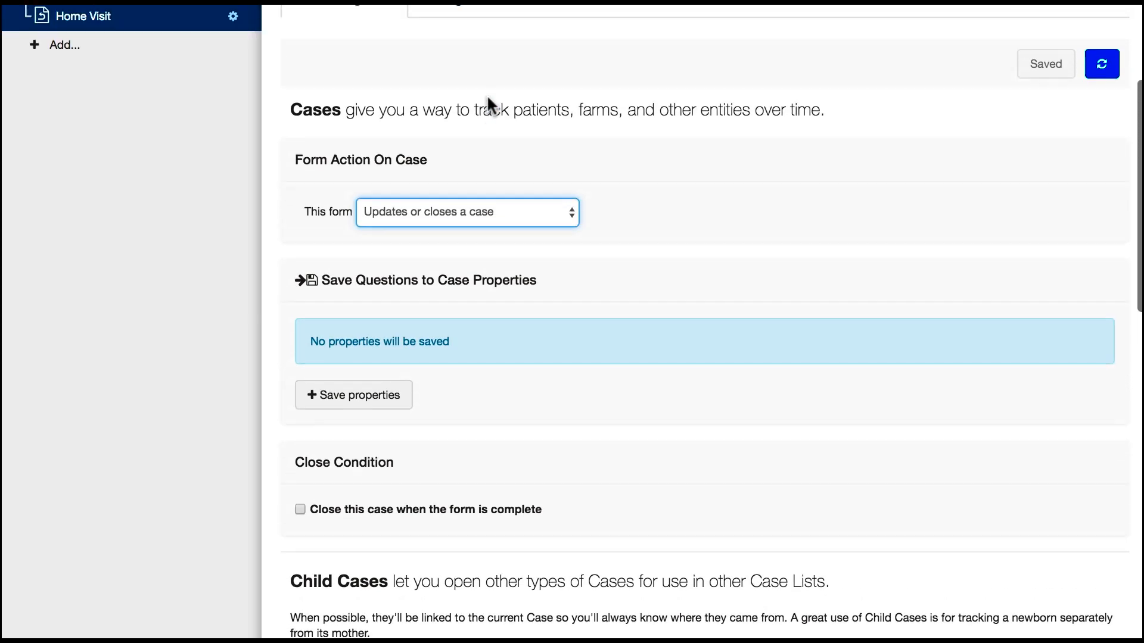
pyautogui.scroll(1, 487, 106)
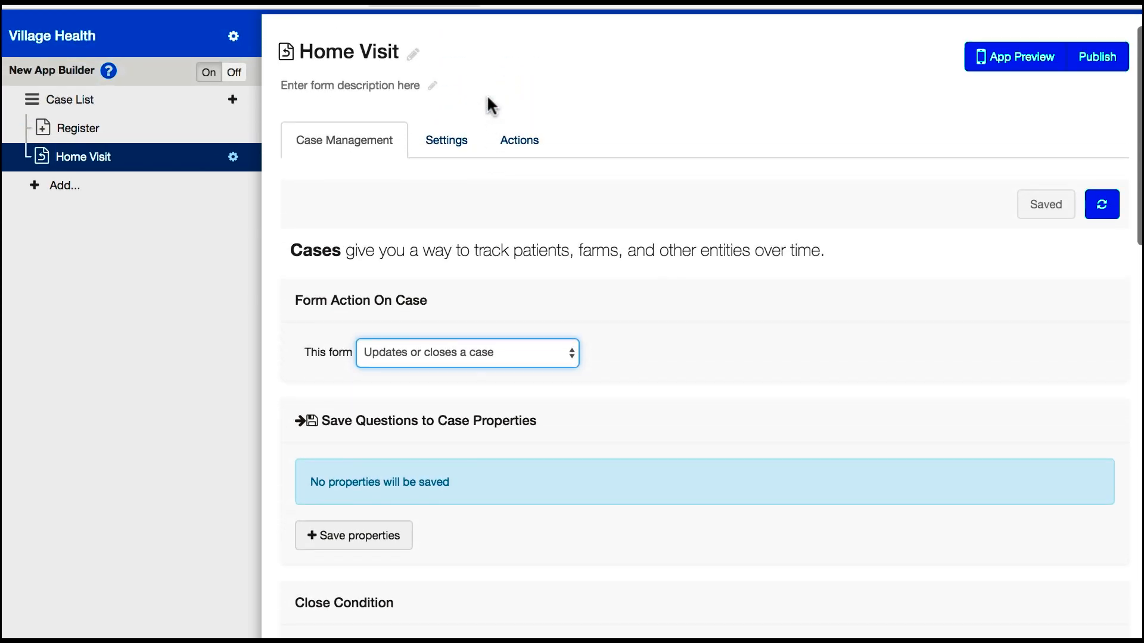
# - Rename the case list containing the Register and Home Visit forms to Pregnancy
pyautogui.click(96, 106)
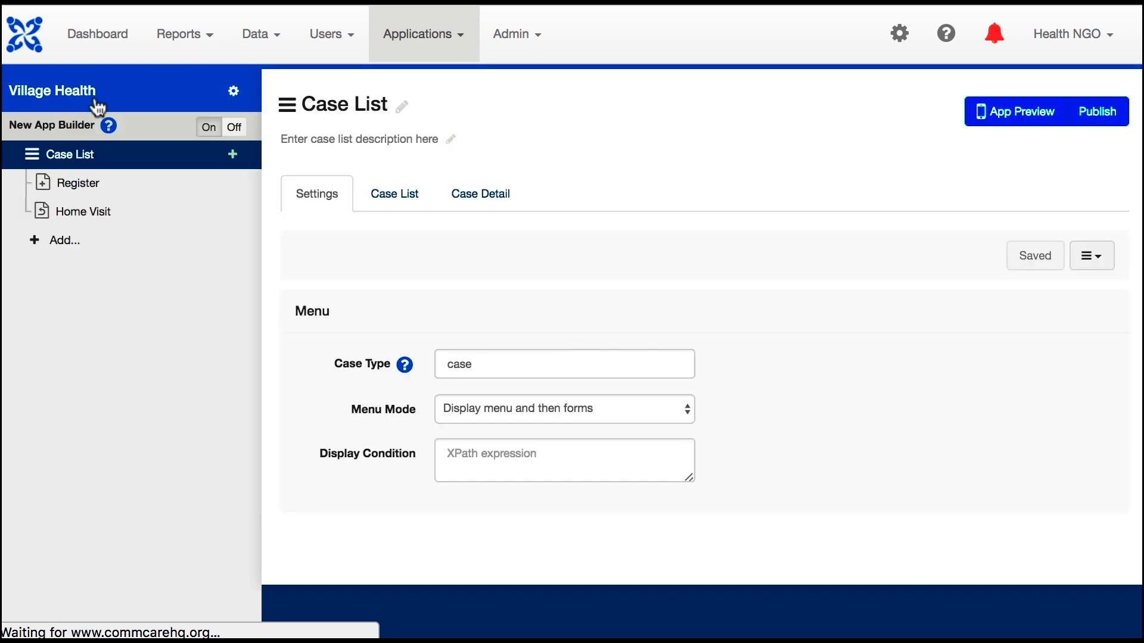
pyautogui.click(362, 99)
pyautogui.press('super+Left')
pyautogui.hotkey('alt', 'shift', 'Right')
pyautogui.hotkey('alt', 'shift', 'Right')
pyautogui.write('Pregnanxy')
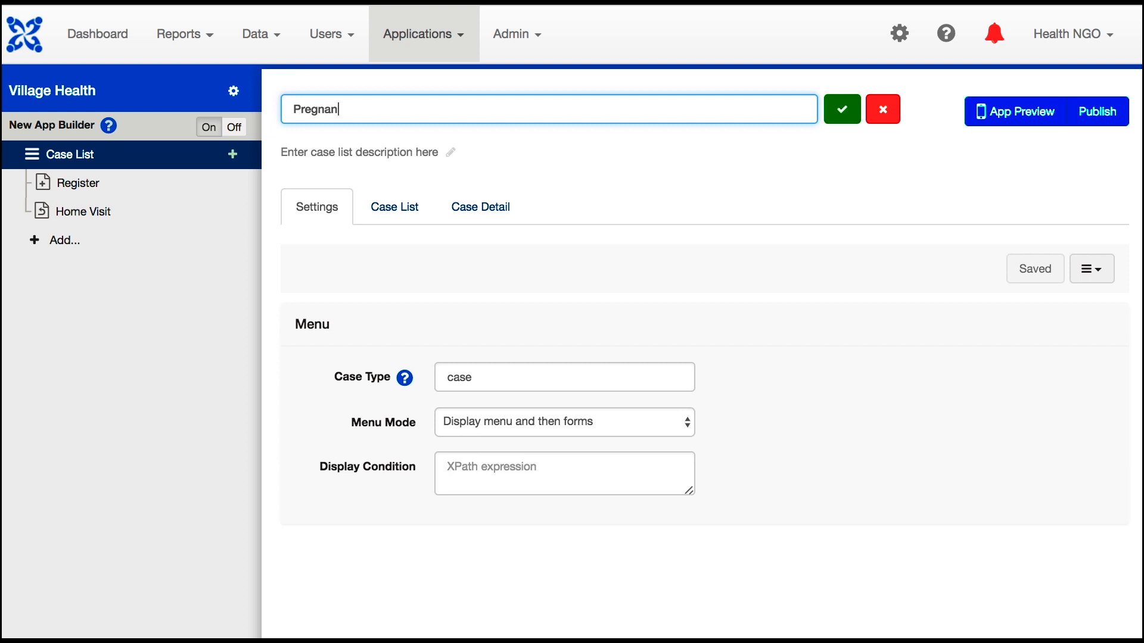
pyautogui.press('BackSpace')
pyautogui.press('BackSpace')
pyautogui.write('cy')
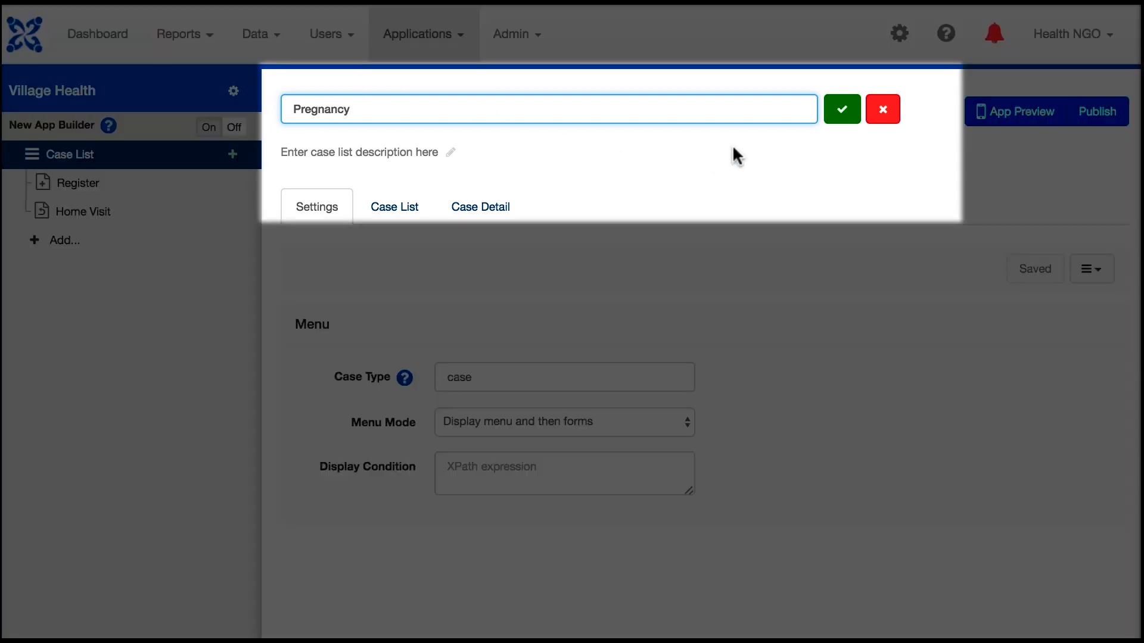
pyautogui.click(841, 111)
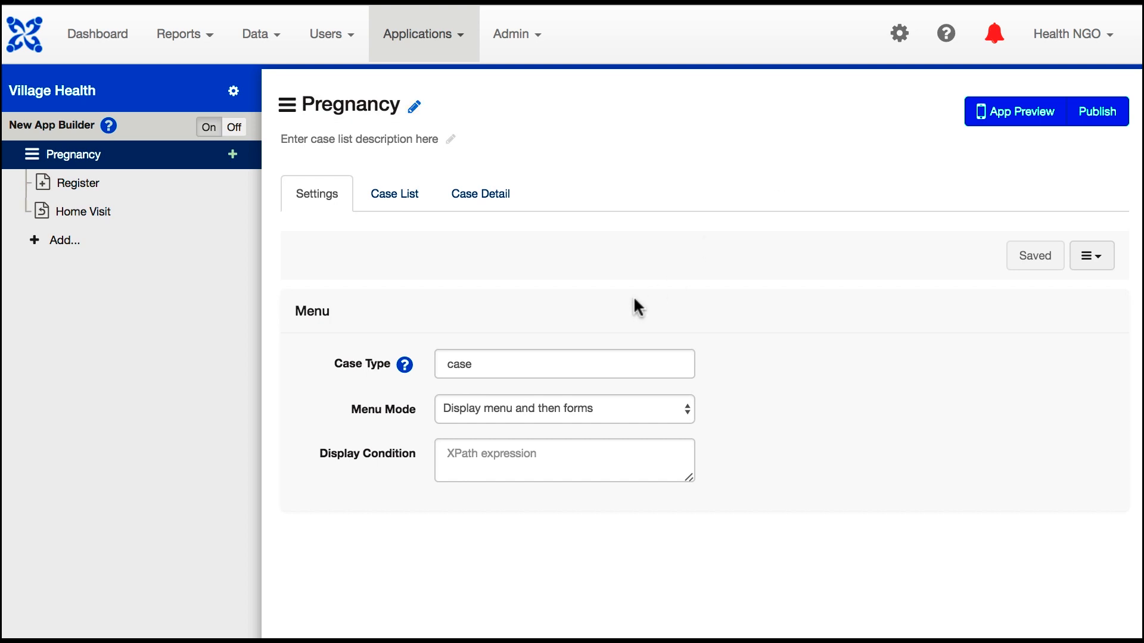
# - Set the case type of the Pregnancy case list to Pregnancy and save the settings
pyautogui.doubleClick(547, 360)
pyautogui.press('BackSpace')
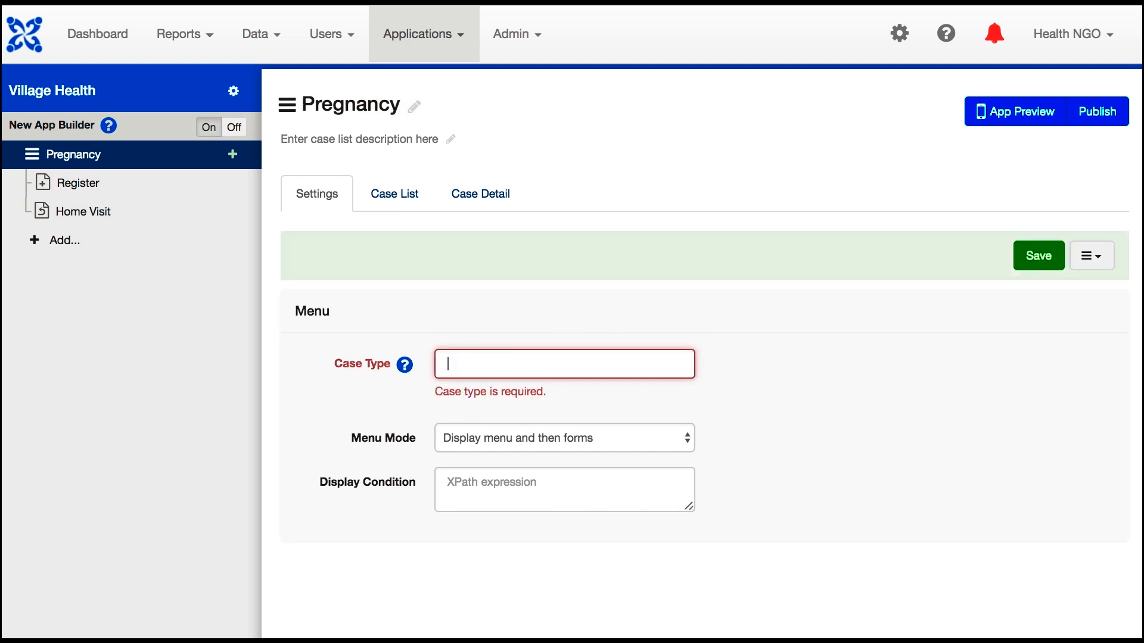
pyautogui.write('Pregn')
pyautogui.click(546, 378)
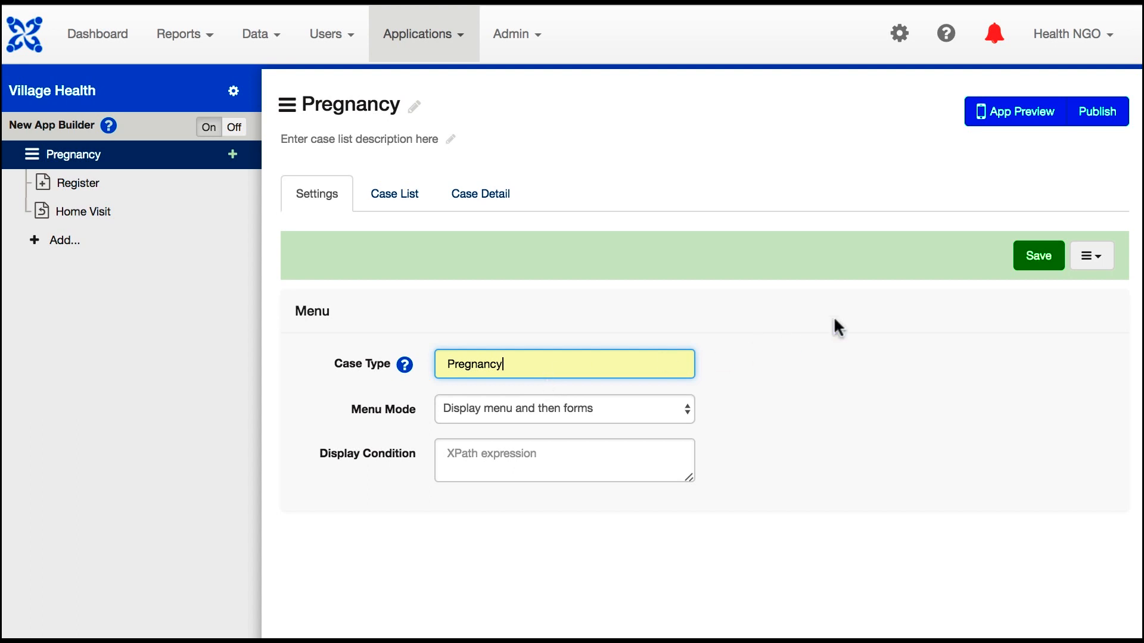
pyautogui.click(1038, 258)
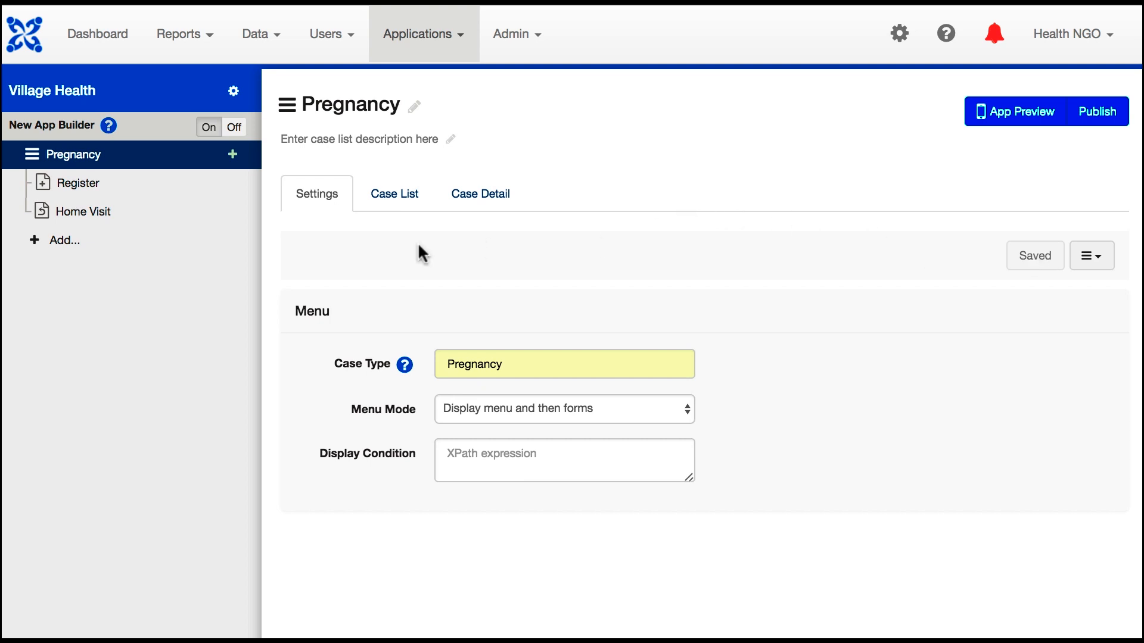
# - Set the display text of the name property in the case list display to Pregnant Women and save
pyautogui.click(418, 209)
pyautogui.scroll(-1, 394, 184)
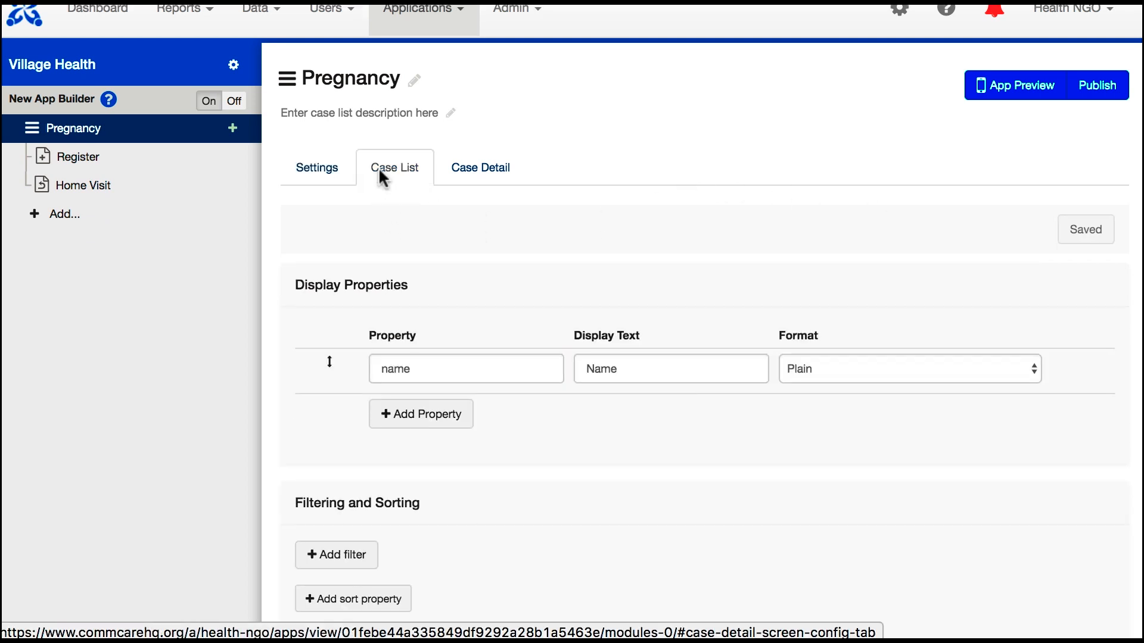
pyautogui.click(499, 361)
pyautogui.doubleClick(620, 356)
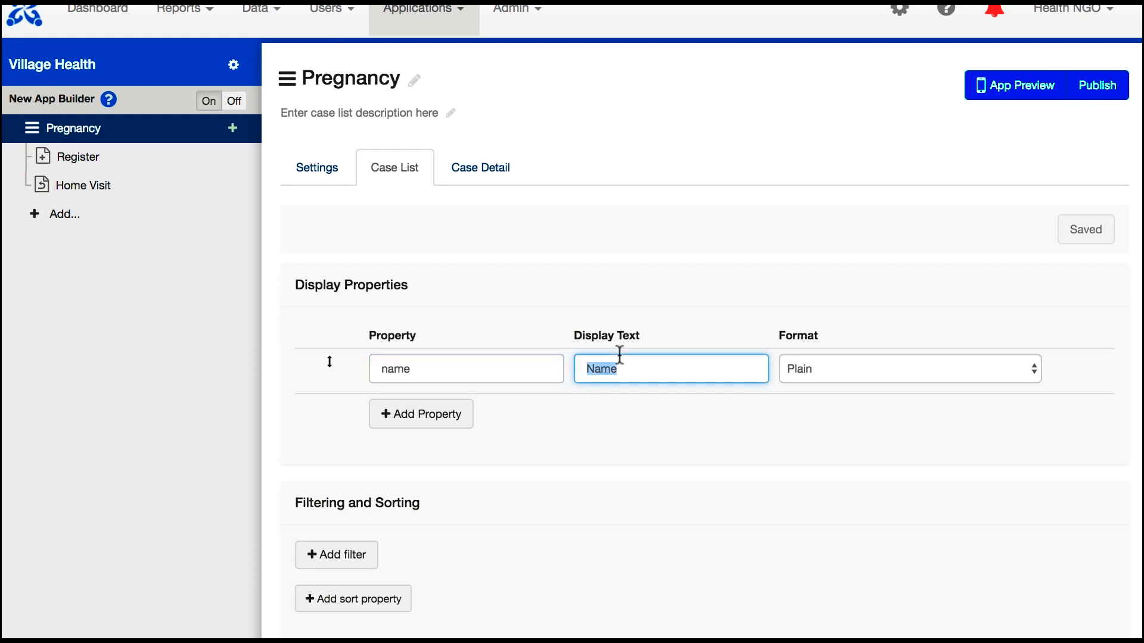
pyautogui.write('Pregnant Women')
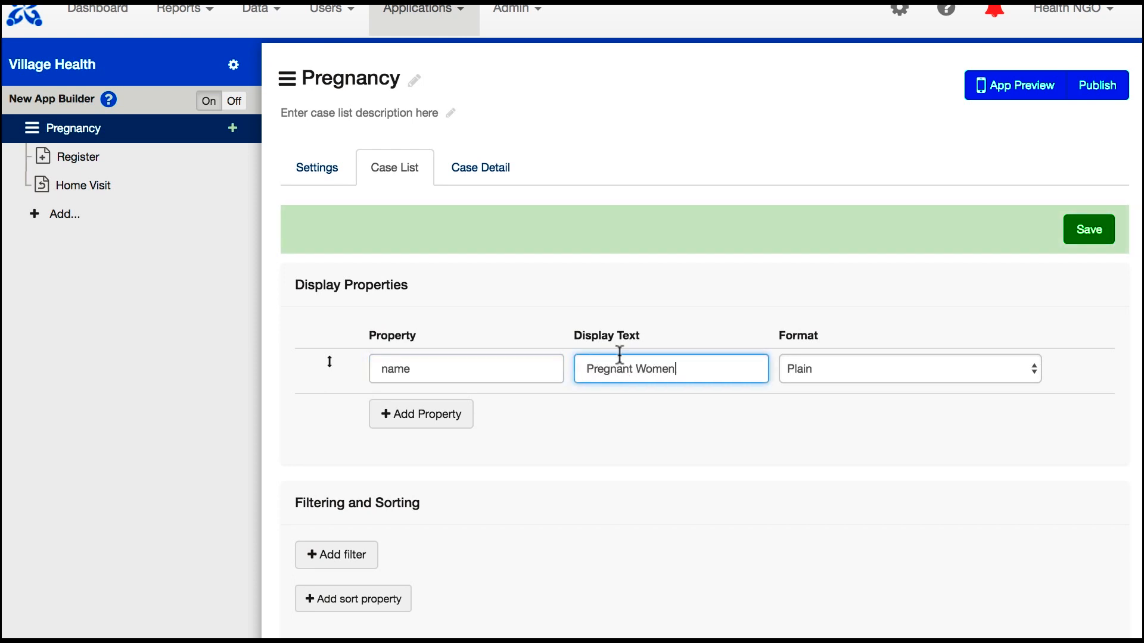
pyautogui.click(1064, 231)
# - Add the feeling_sick property to the case detail's display properties and save
pyautogui.click(513, 168)
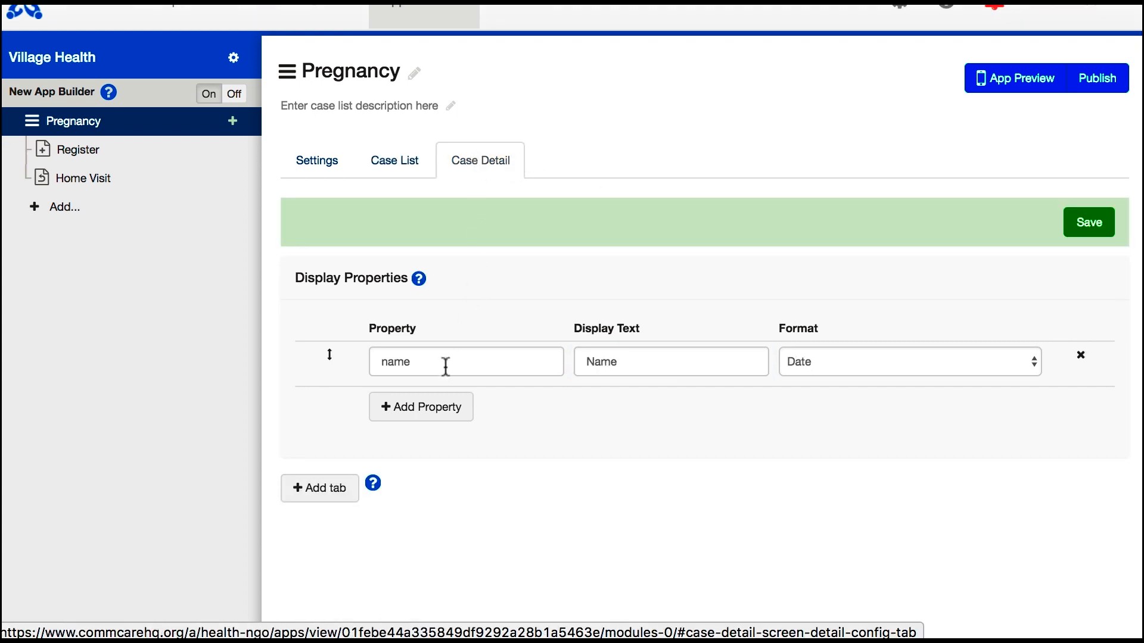
pyautogui.click(460, 405)
pyautogui.click(449, 401)
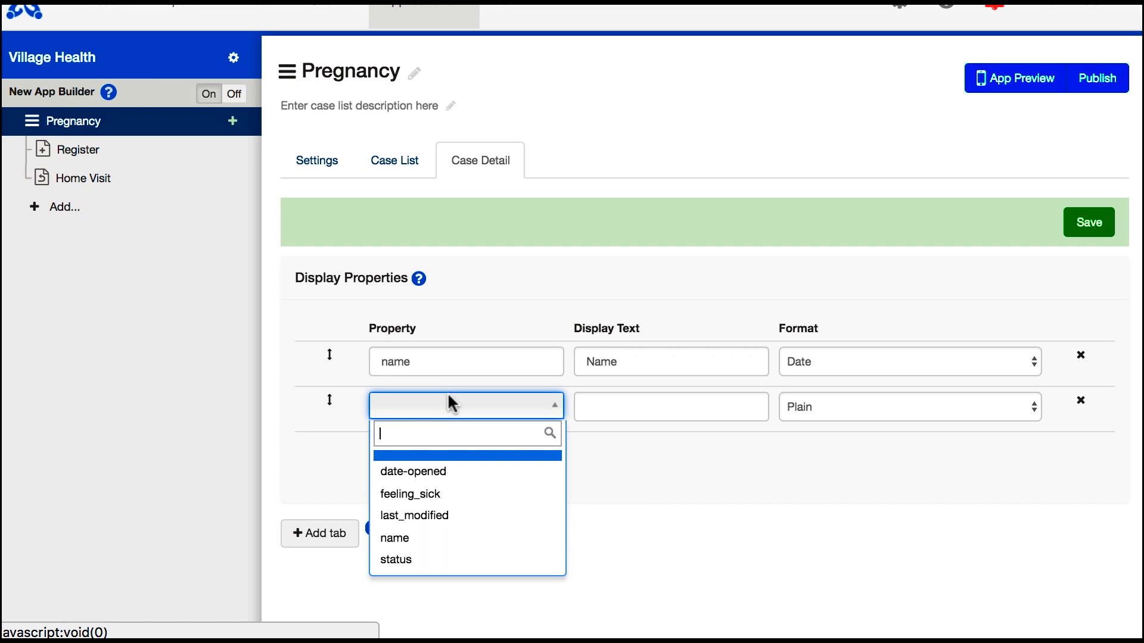
pyautogui.click(452, 496)
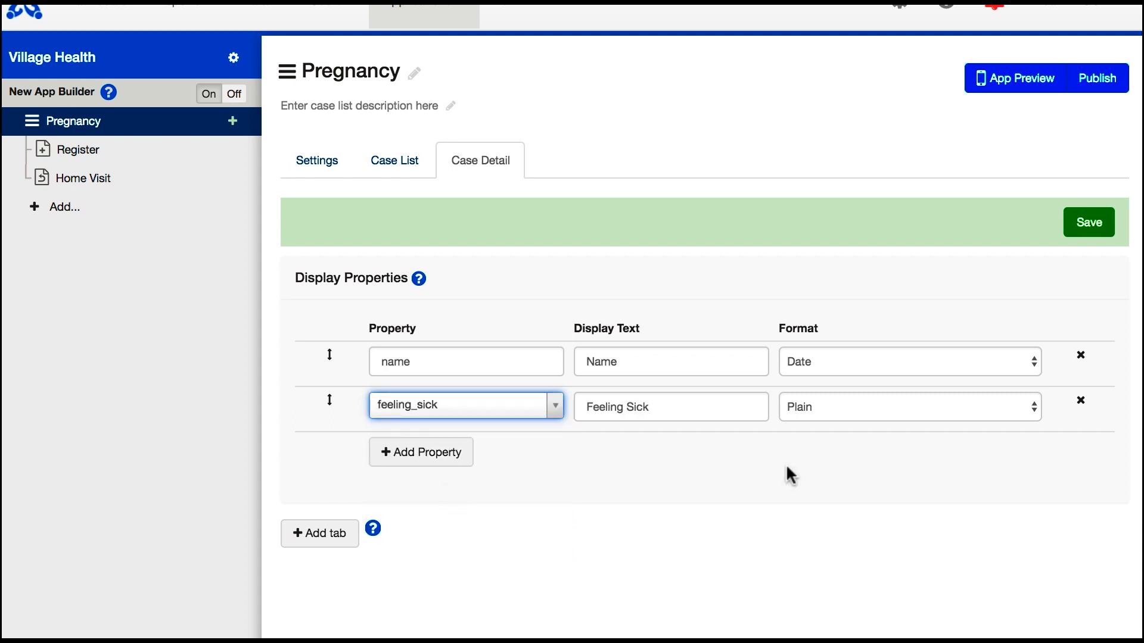
pyautogui.click(1076, 225)
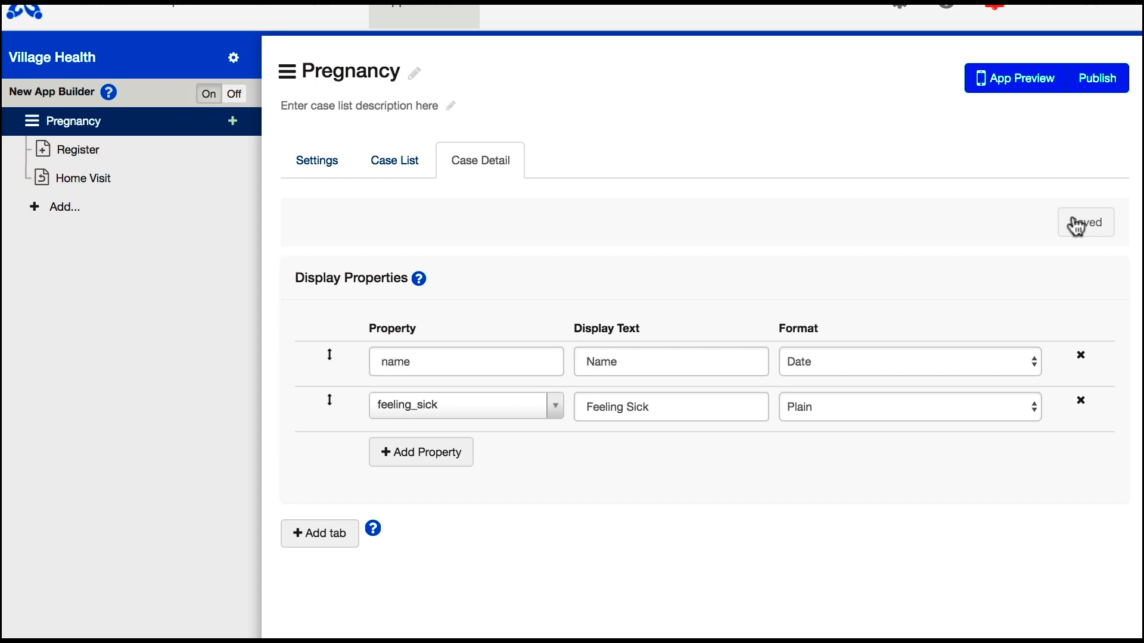
# - Start the Village Health app in the preview and open the Register form in its Pregnancy case list
pyautogui.click(1022, 83)
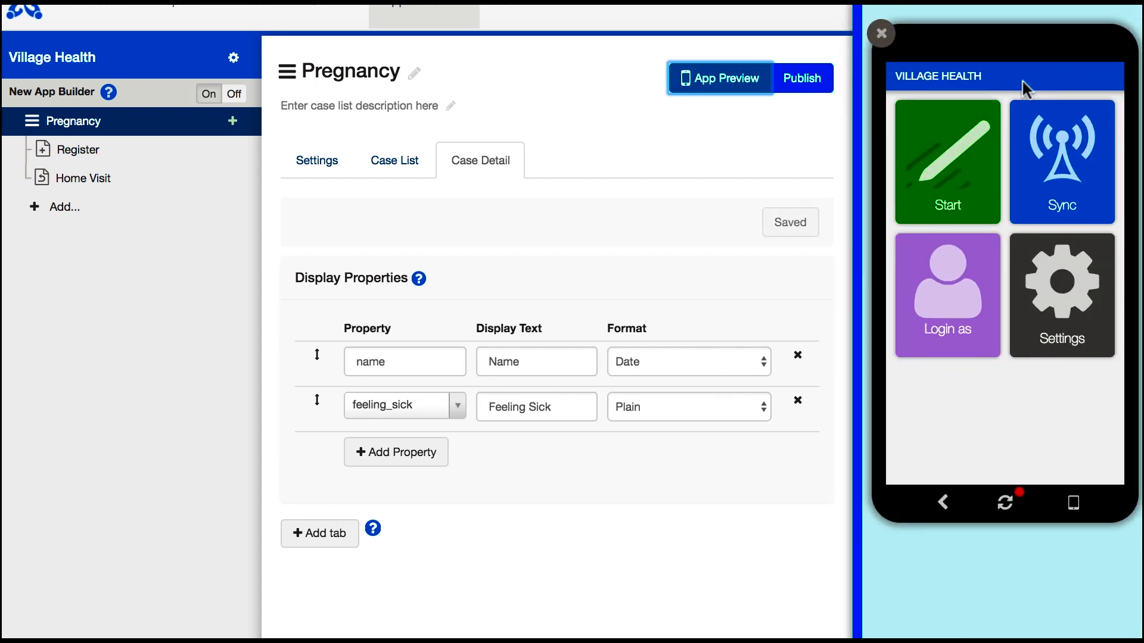
pyautogui.click(939, 154)
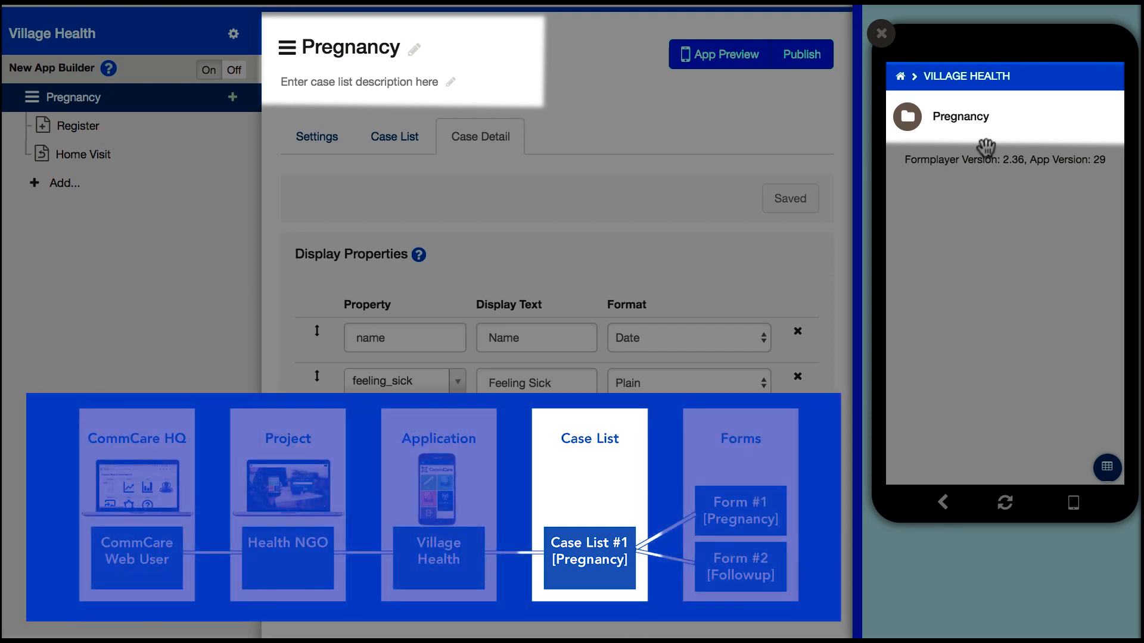
pyautogui.click(982, 146)
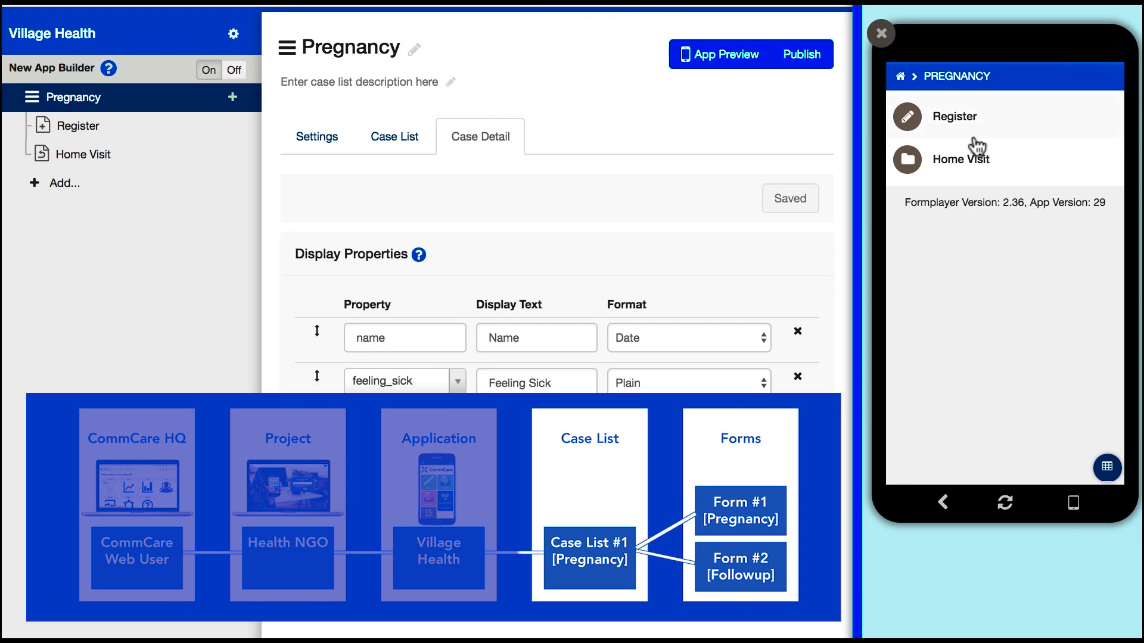
pyautogui.click(965, 122)
# - Fill in the Register form with a test woman's name, living children Yes, number 1 and feeling sick No, and submit it
pyautogui.click(950, 184)
pyautogui.write('Test - Sara')
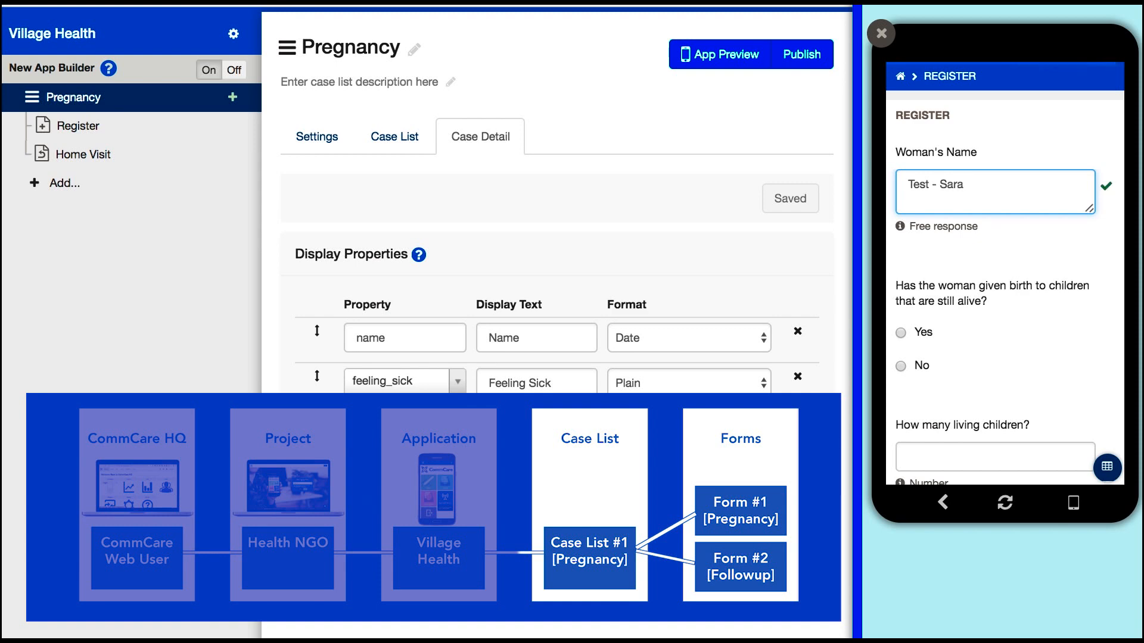
pyautogui.click(923, 333)
pyautogui.scroll(-2, 922, 333)
pyautogui.click(983, 384)
pyautogui.write('1')
pyautogui.scroll(-3, 953, 383)
pyautogui.click(922, 398)
pyautogui.scroll(-3, 929, 405)
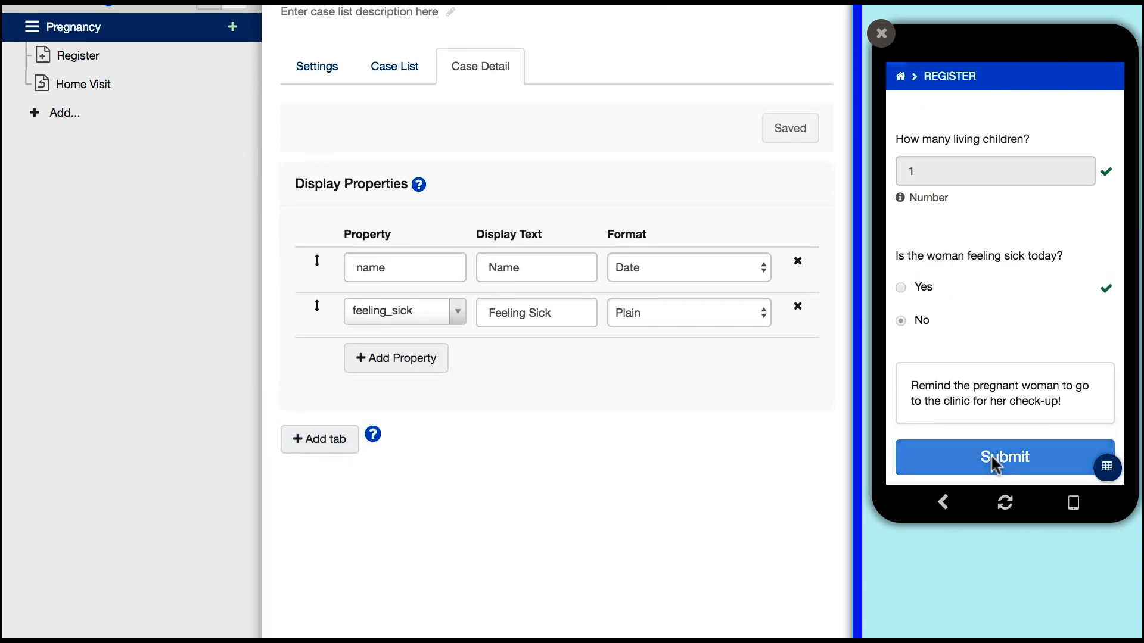
pyautogui.click(991, 458)
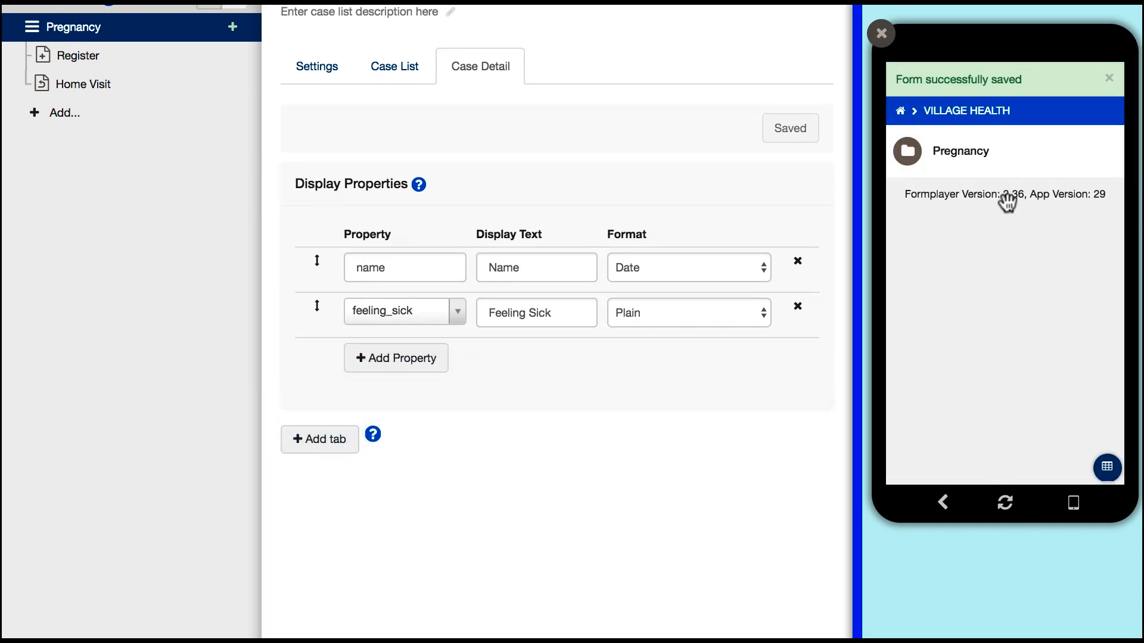
# - Open the Home Visit form's list of pregnant women from the Pregnancy case list in the app preview
pyautogui.click(995, 165)
pyautogui.click(999, 196)
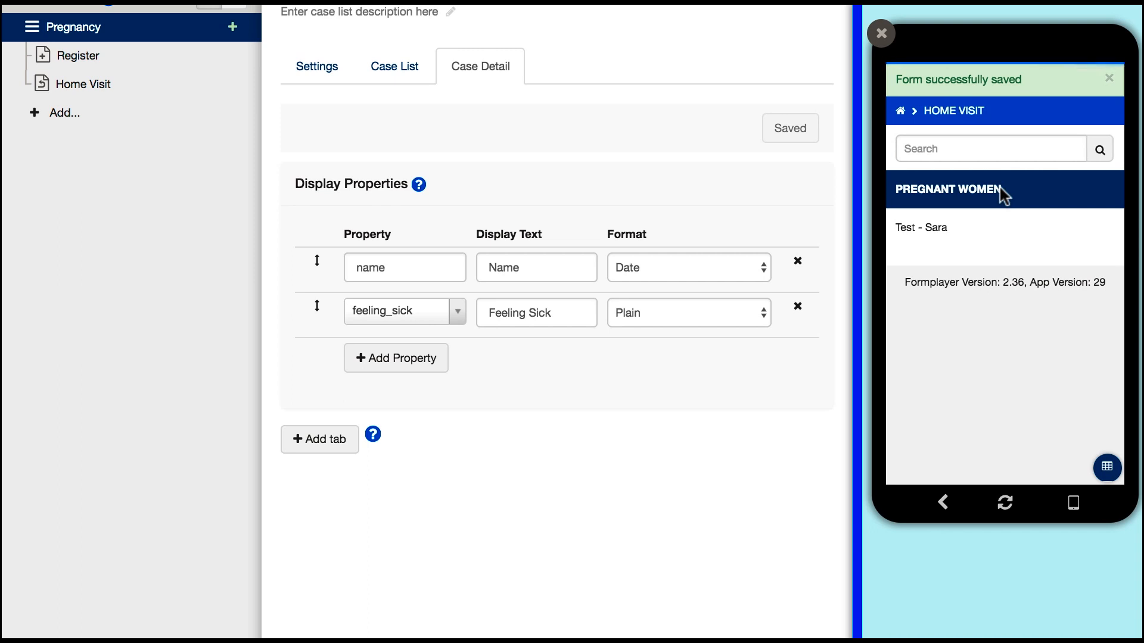